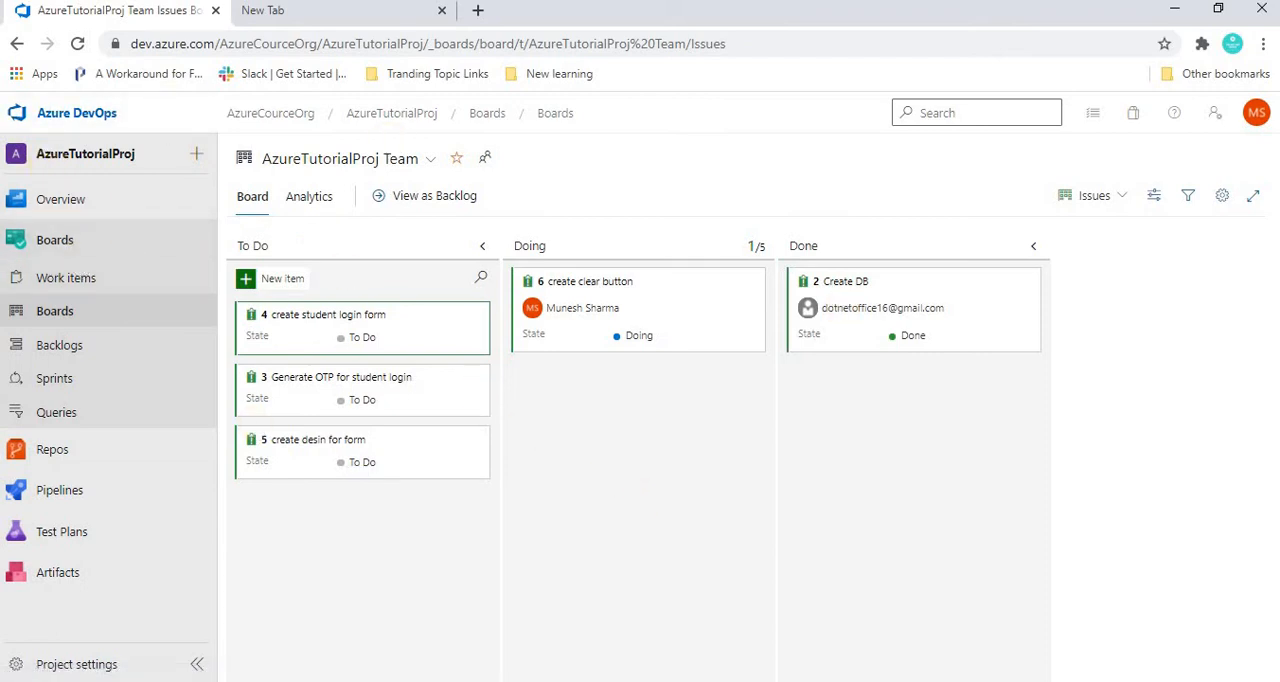
# Step: Check the work item process options available for a new project in AzureCourceOrg, then close the form without creating a project
pyautogui.click(90, 120)
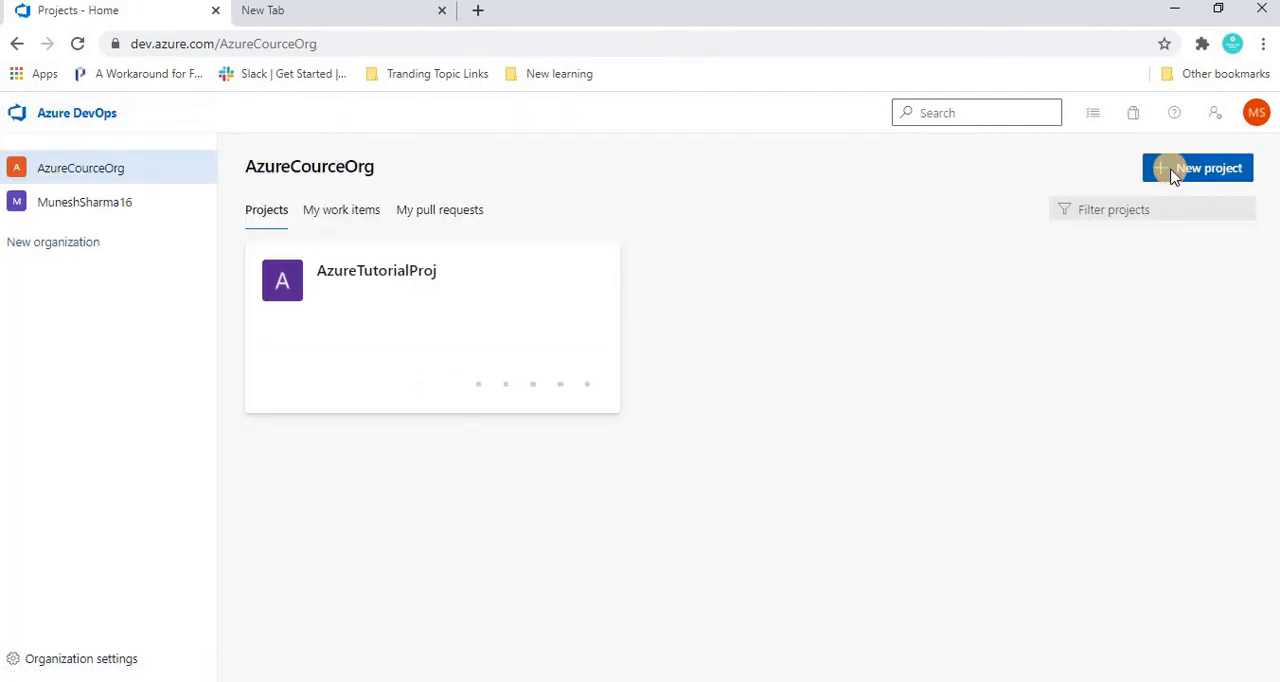
pyautogui.click(1174, 175)
pyautogui.click(1005, 521)
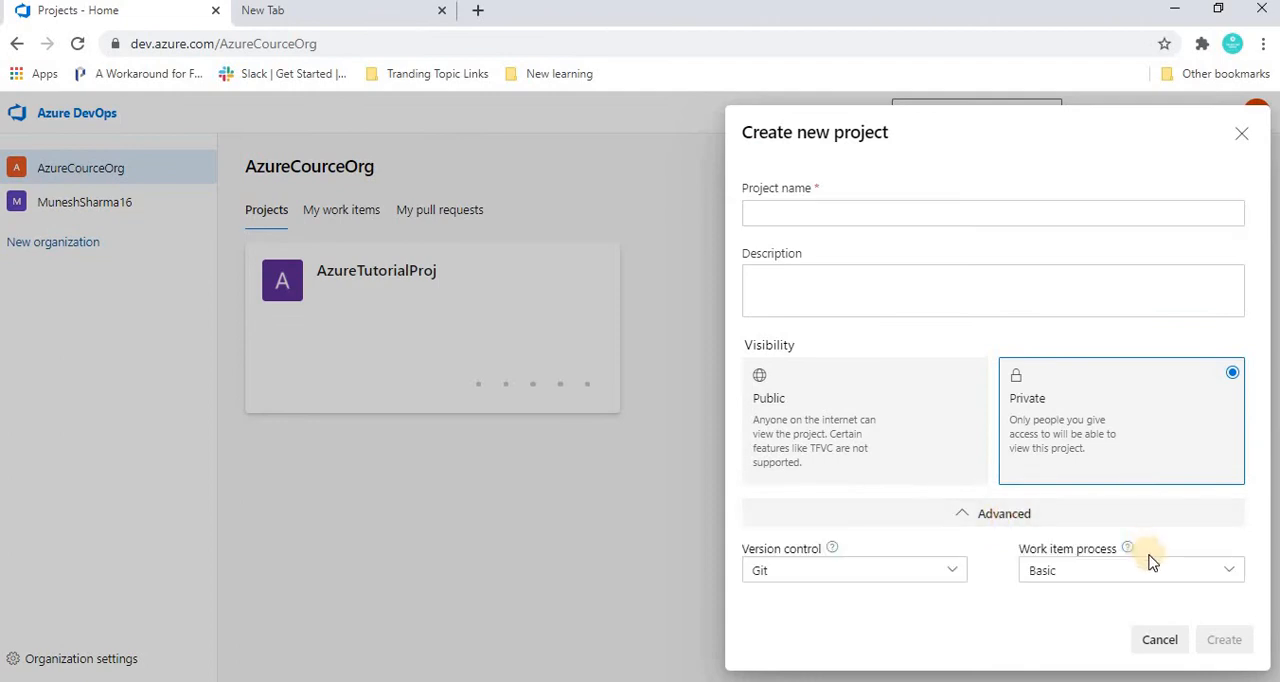
pyautogui.click(1130, 571)
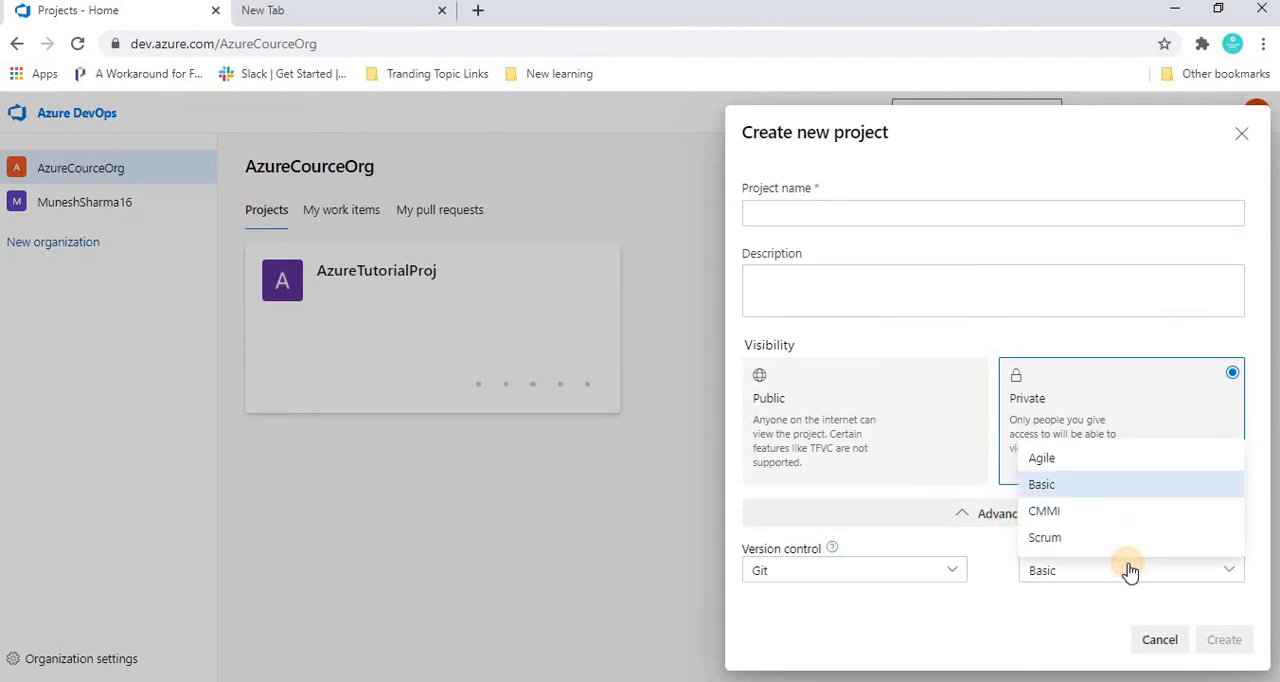
pyautogui.click(1130, 571)
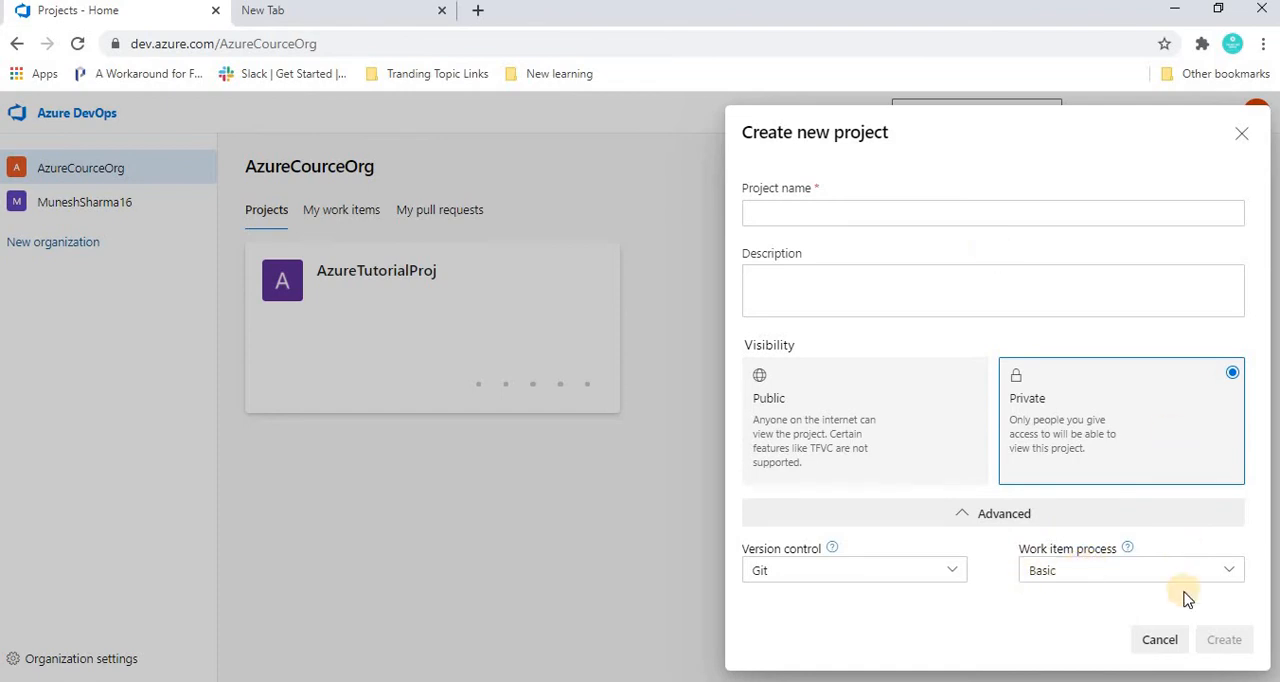
pyautogui.click(1163, 648)
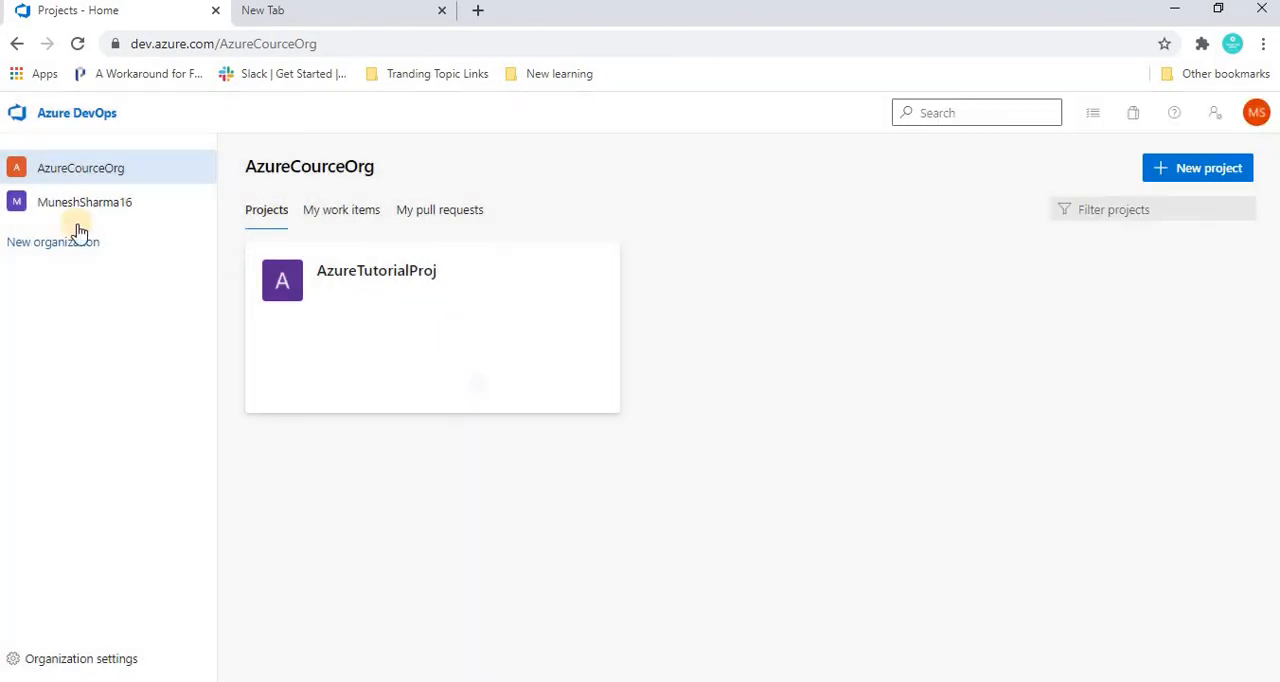
# Step: Examine the Basic process used by AzureTutorialProj, including its work item types, backlog levels and projects
pyautogui.click(362, 283)
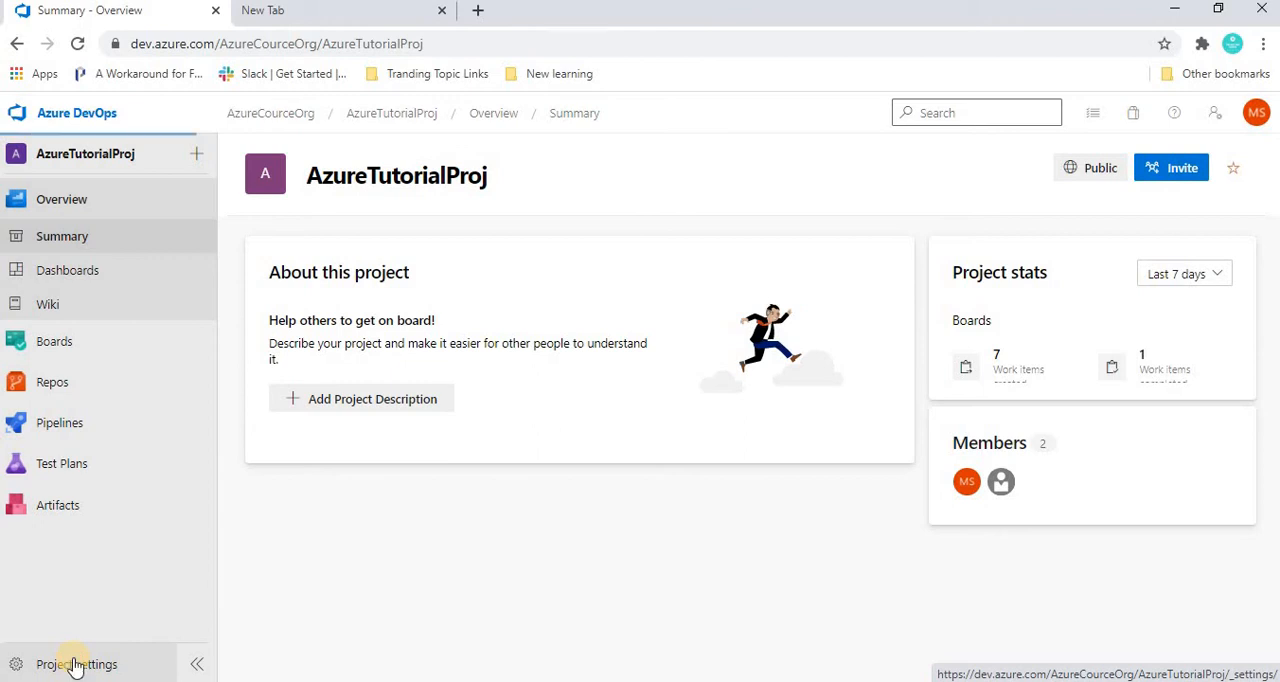
pyautogui.click(75, 665)
pyautogui.click(268, 437)
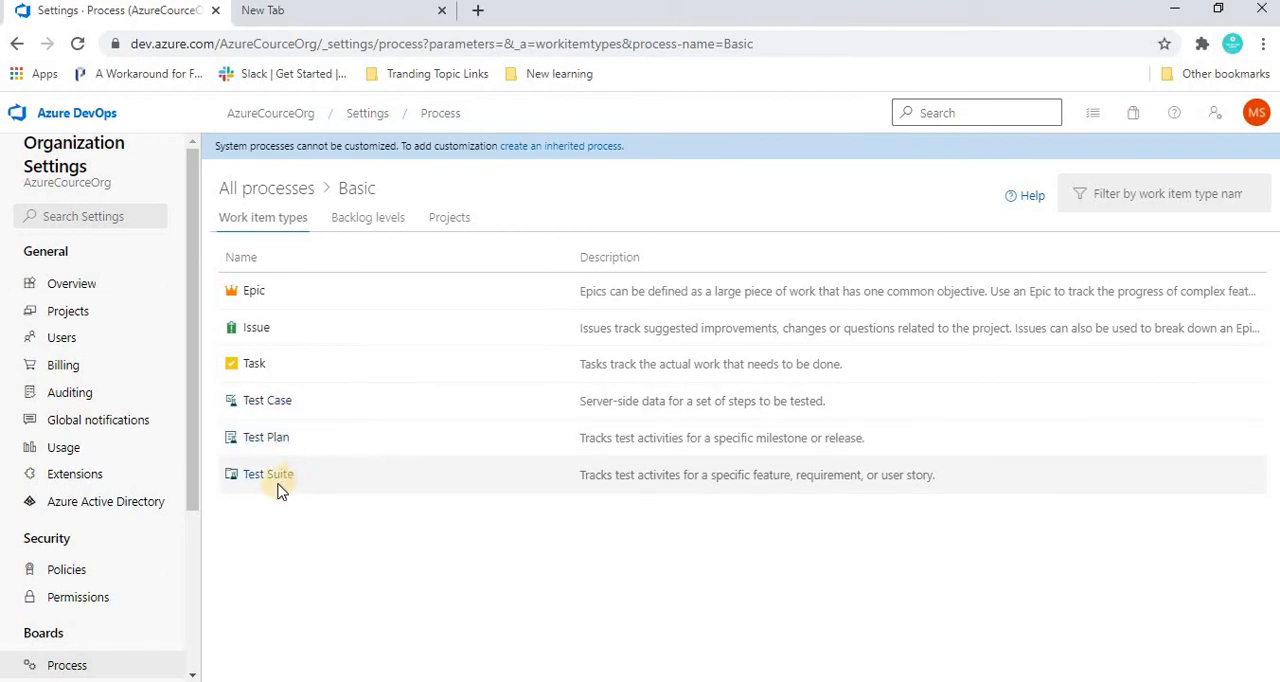
pyautogui.click(362, 222)
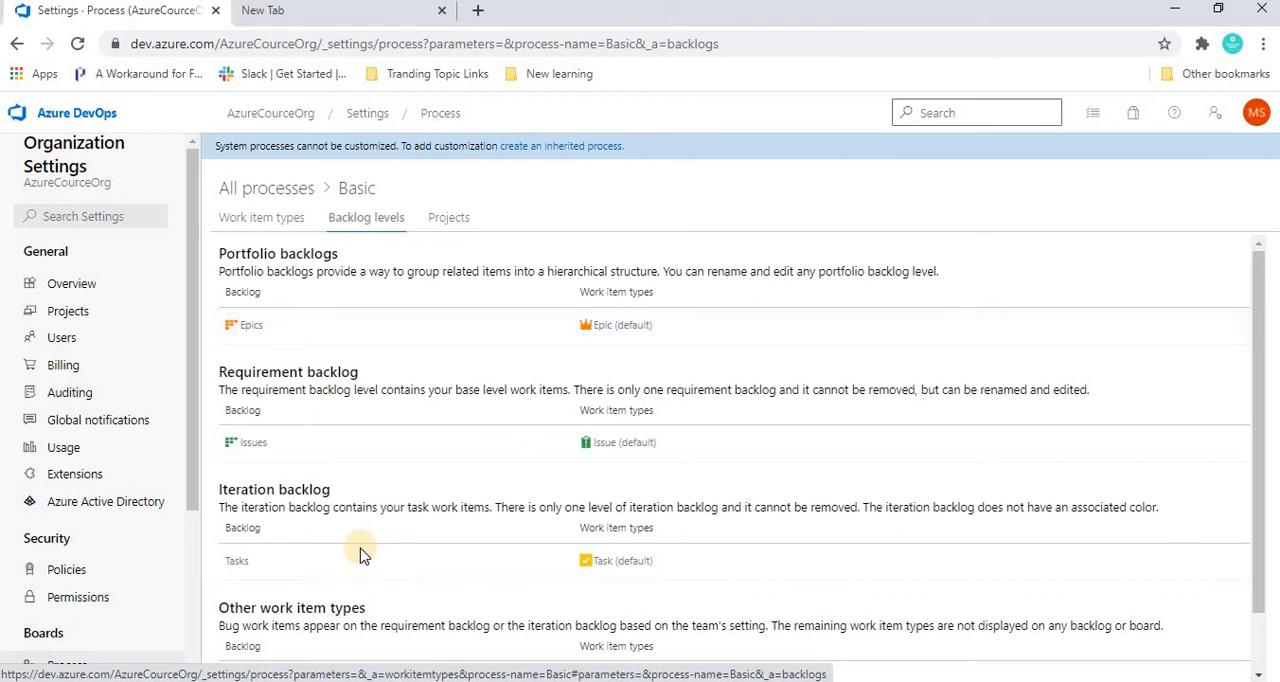
pyautogui.click(450, 218)
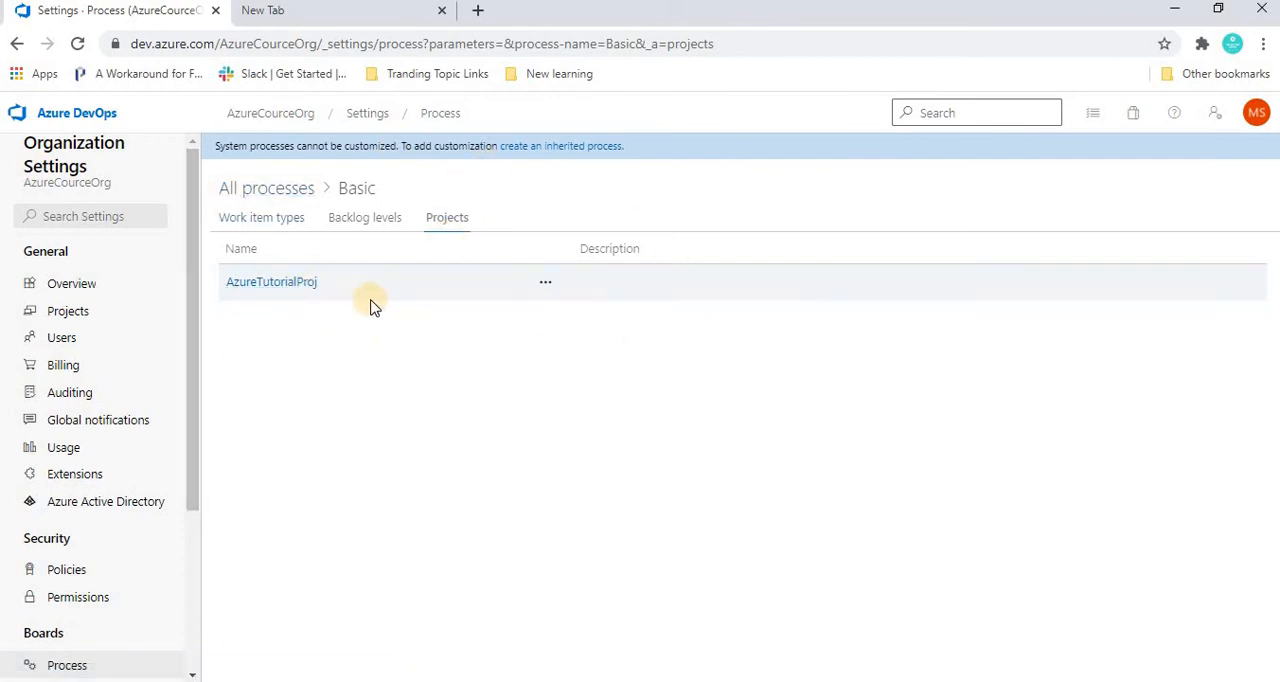
# Step: Review the organization's overview, users and projects settings, and open the details of AzureTutorialProj
pyautogui.click(65, 288)
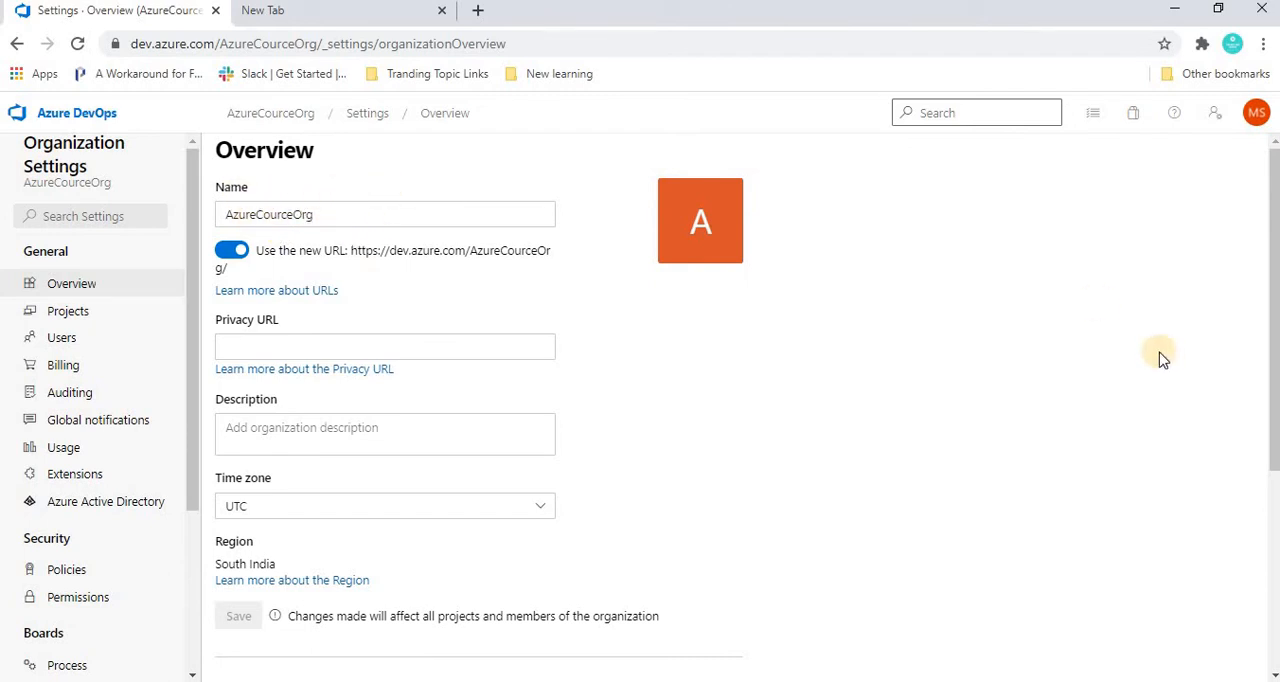
pyautogui.scroll(-4, 1267, 291)
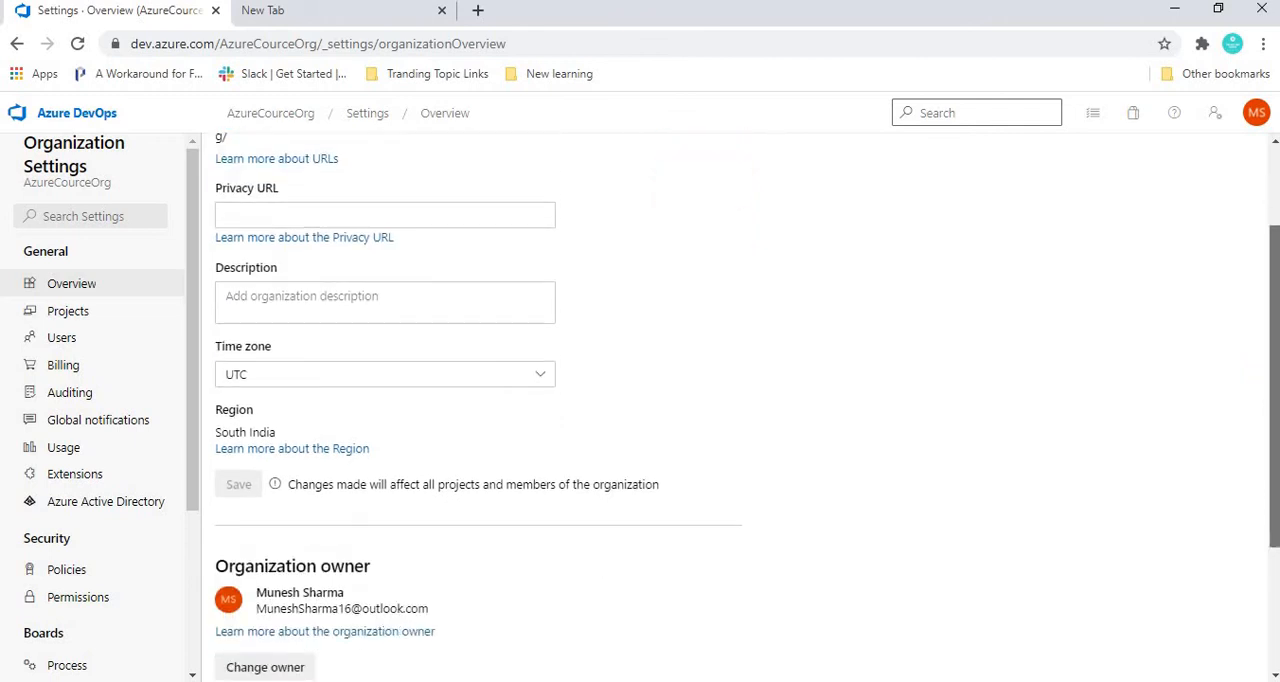
pyautogui.scroll(4, 1267, 291)
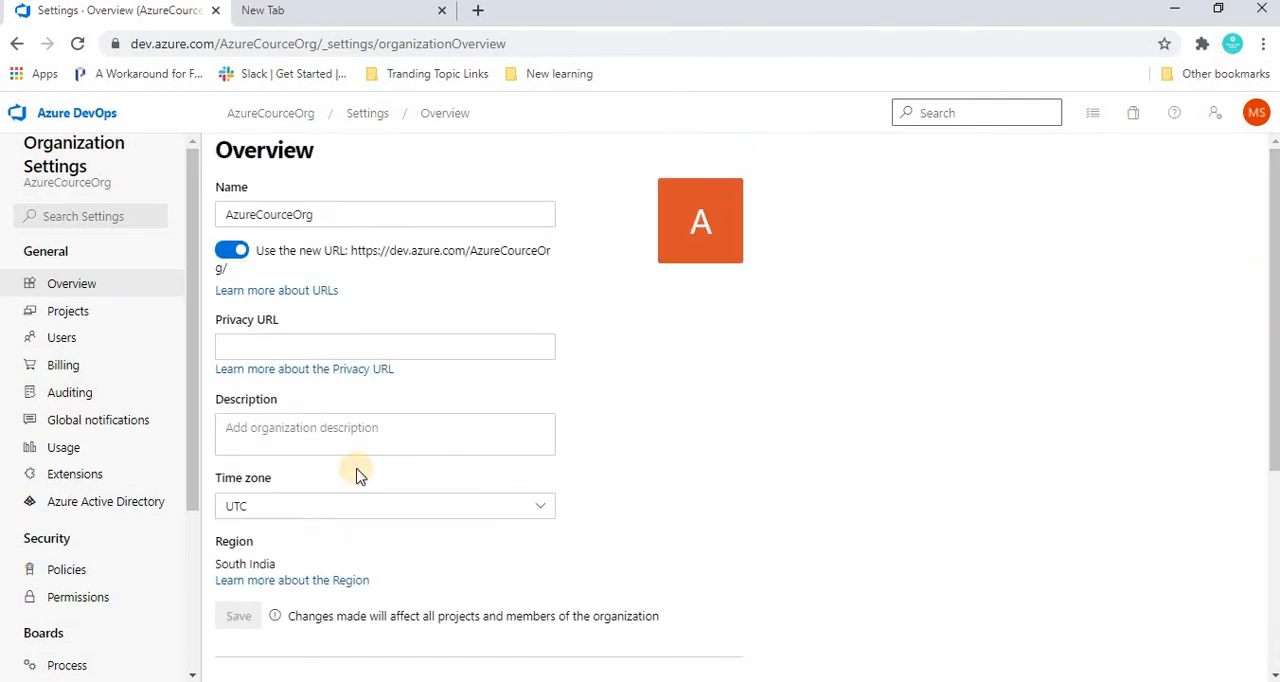
pyautogui.click(62, 339)
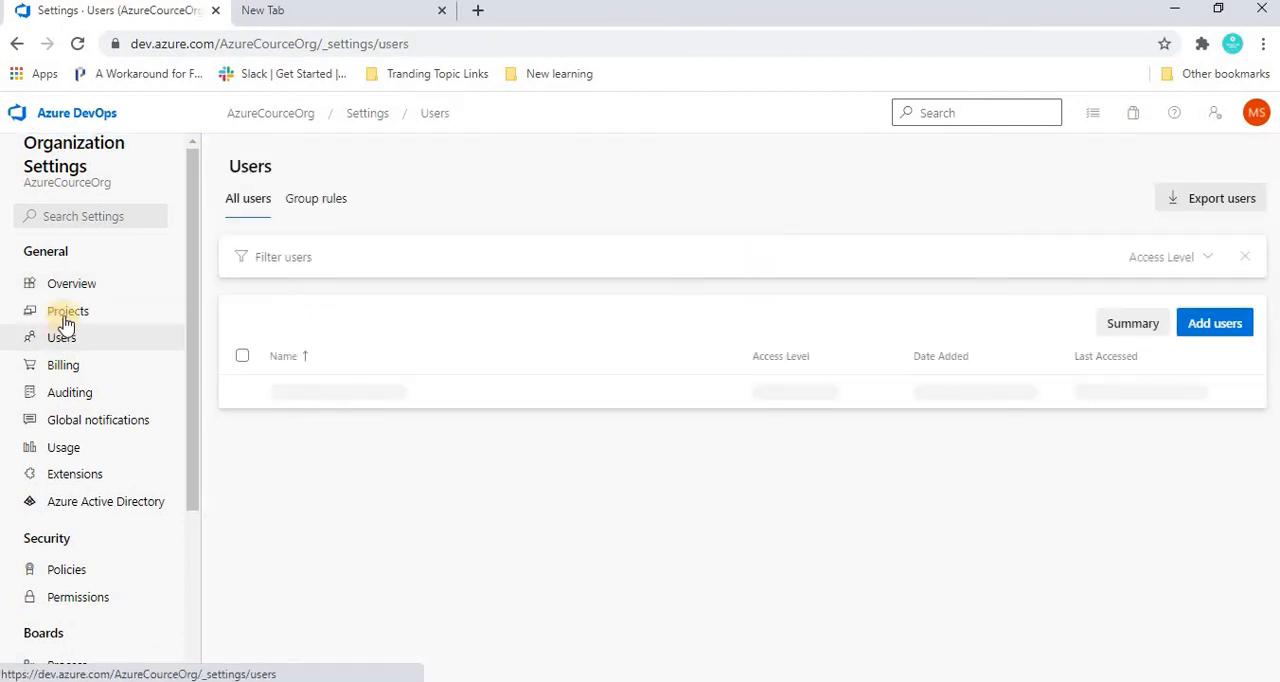
pyautogui.click(63, 310)
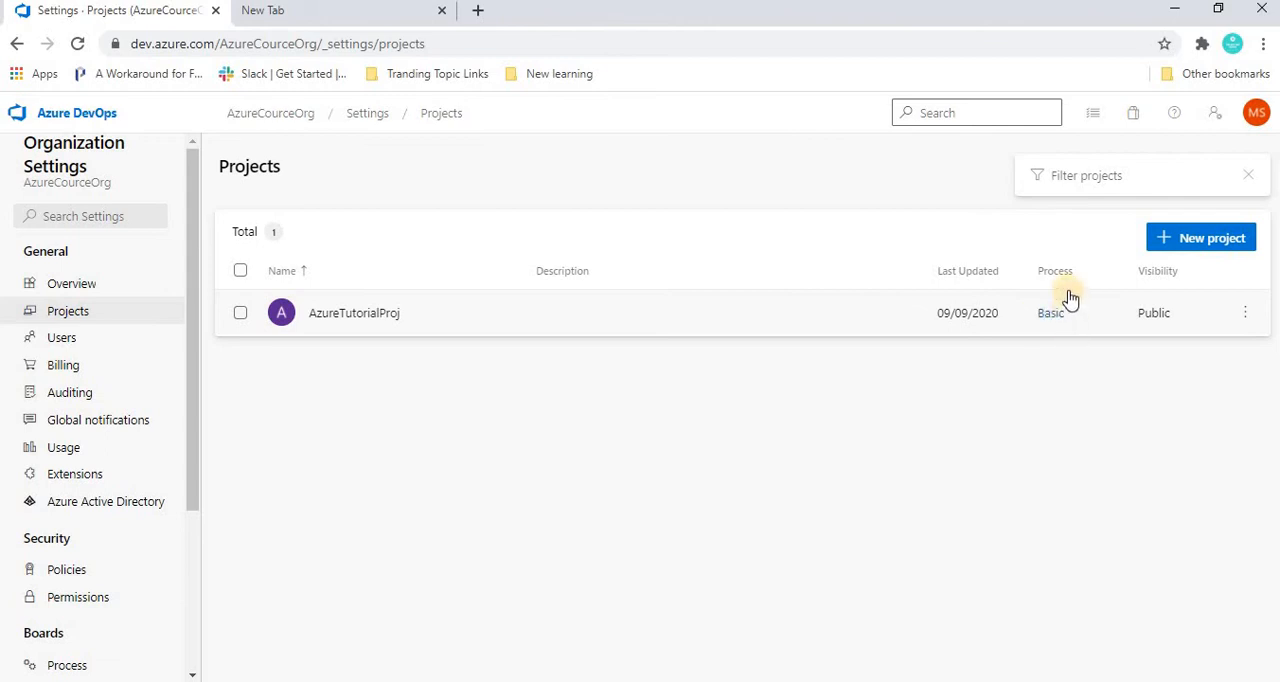
pyautogui.click(771, 317)
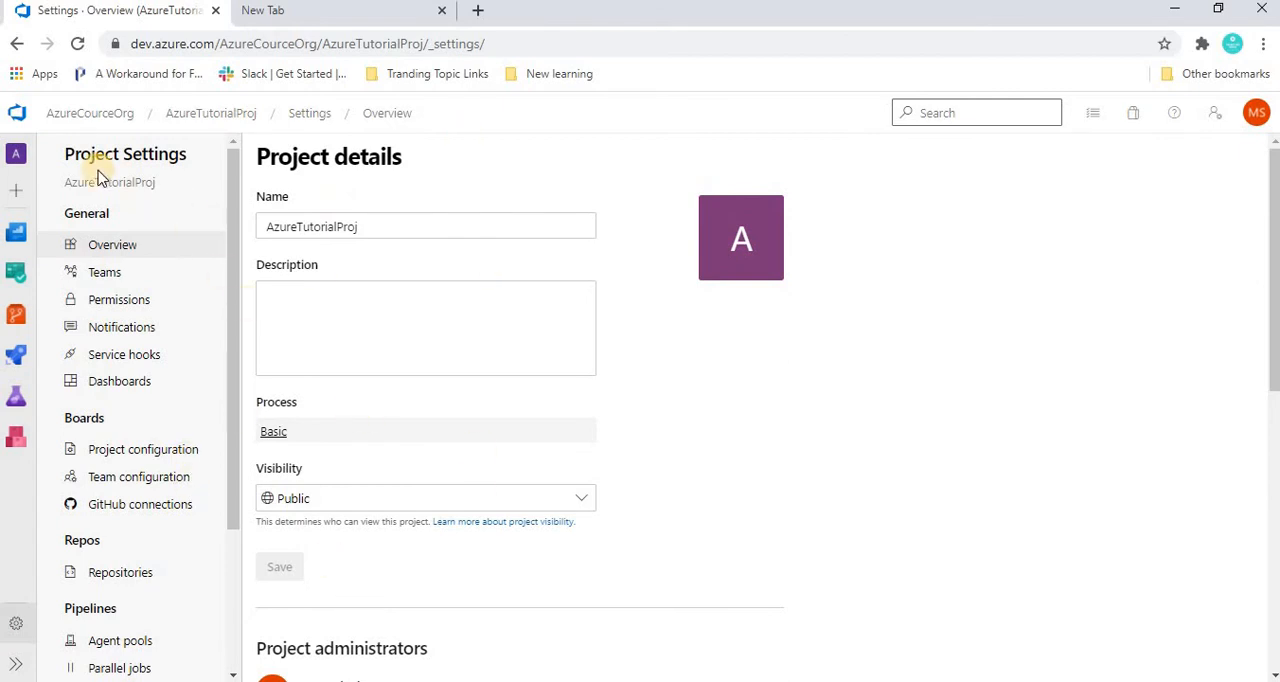
# Step: Return to the organization's home page and open the issues board of AzureTutorialProj
pyautogui.click(72, 118)
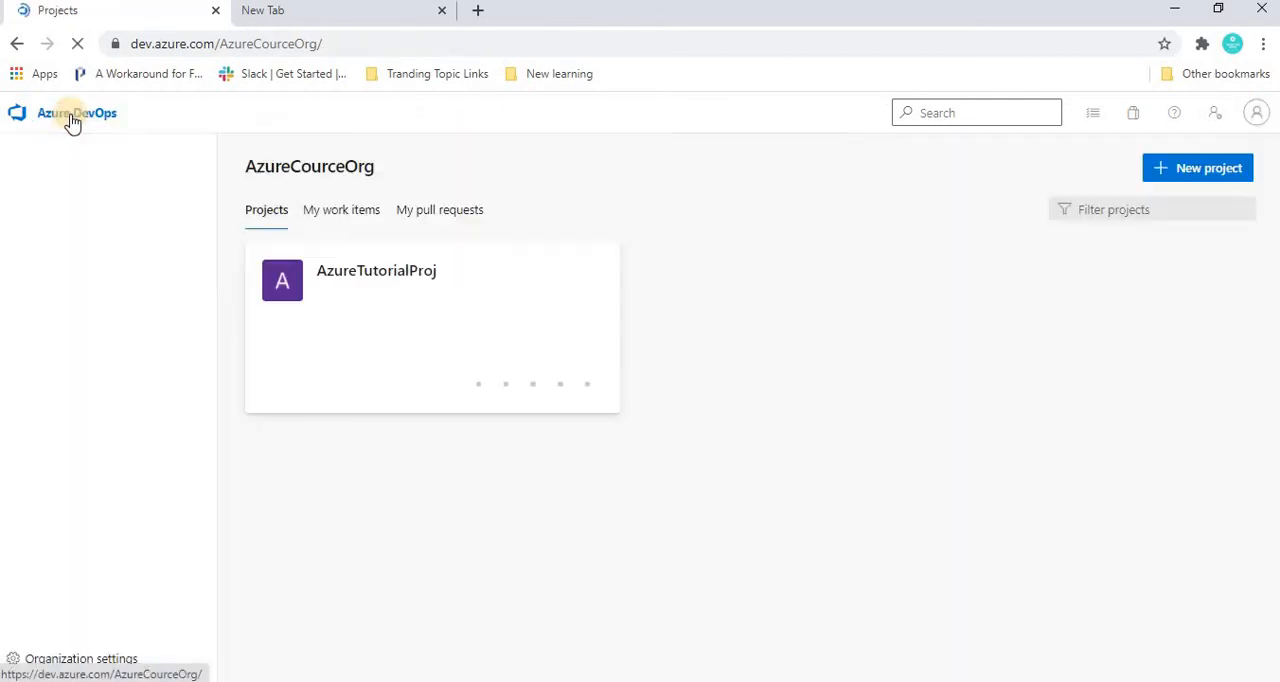
pyautogui.click(338, 278)
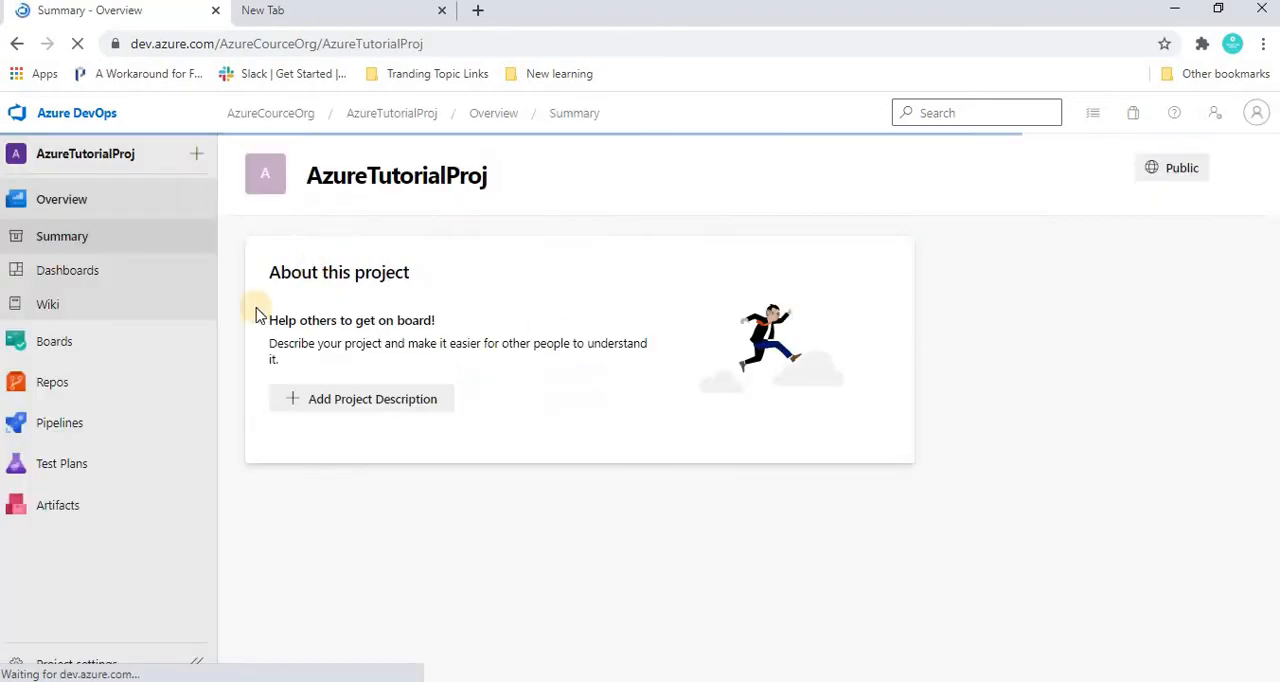
pyautogui.moveTo(61, 351)
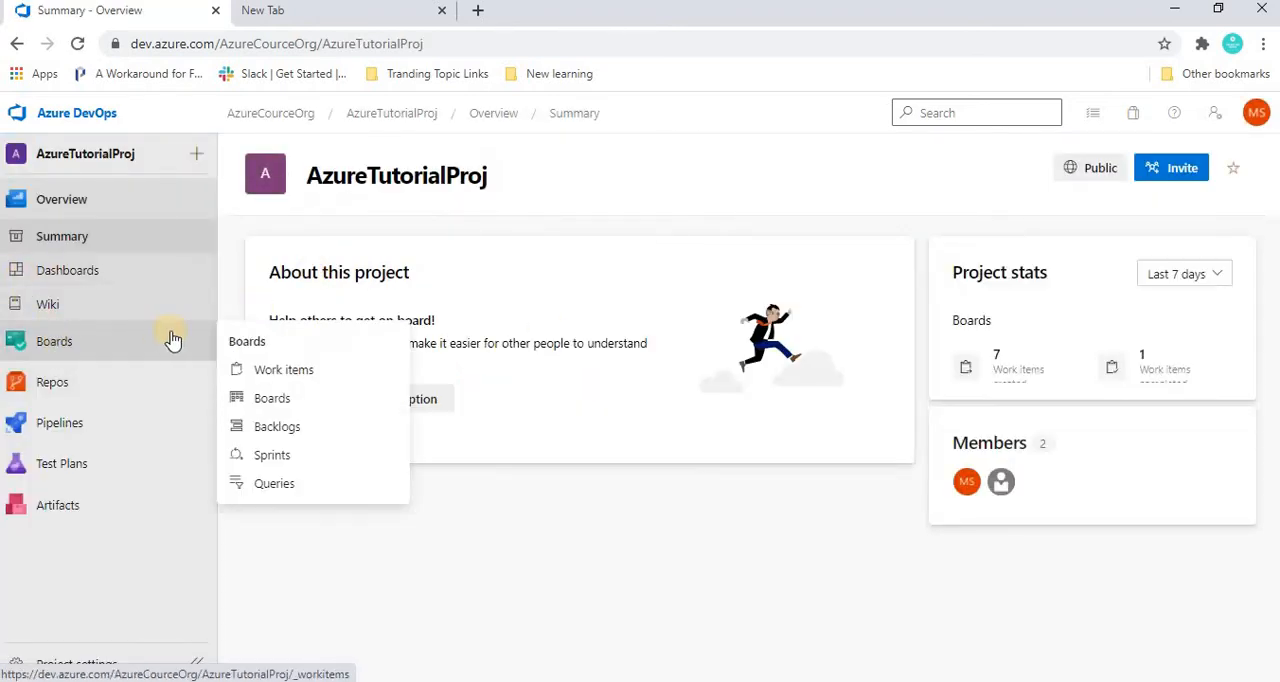
pyautogui.click(265, 401)
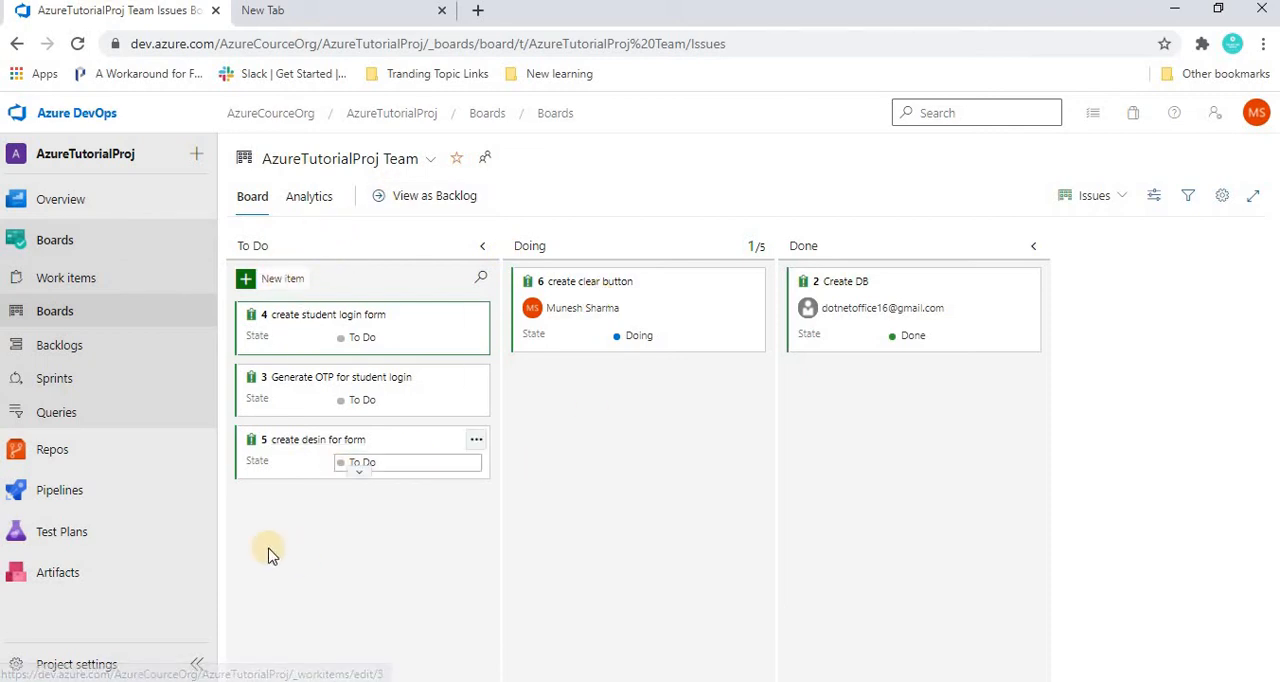
pyautogui.click(245, 281)
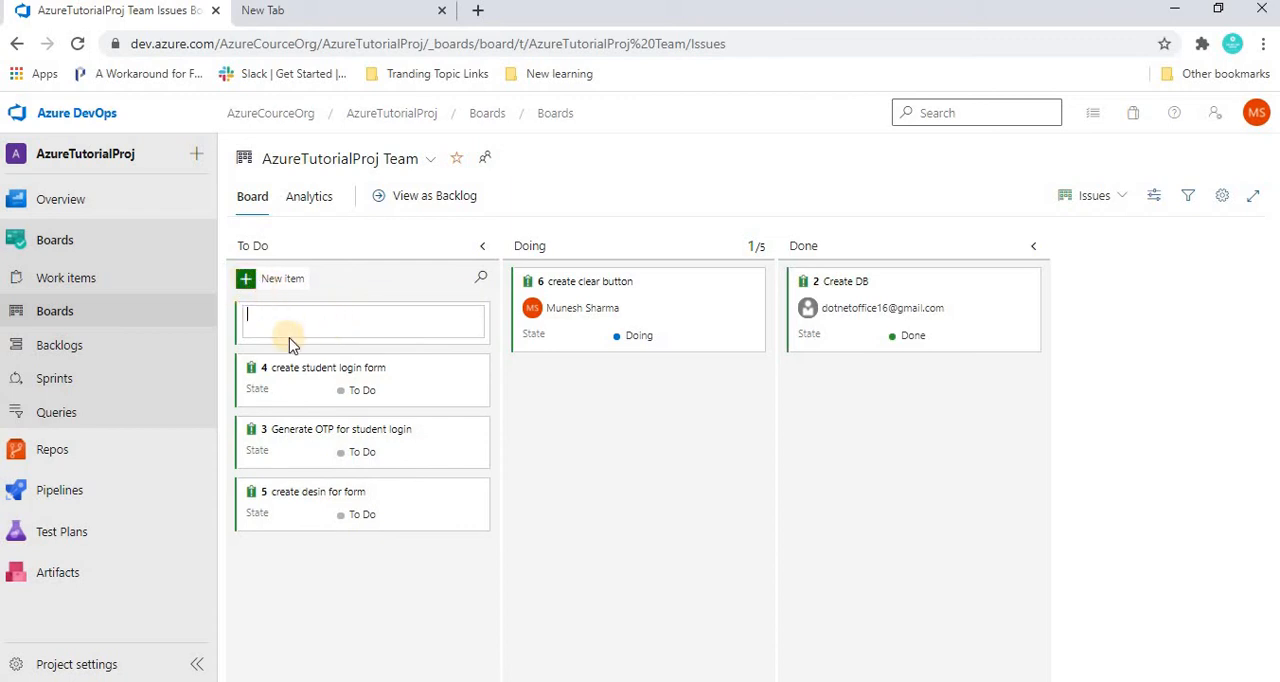
pyautogui.press('Escape')
# Step: Switch the board to the Epics level and add a new epic titled Teacher Portal
pyautogui.click(1110, 195)
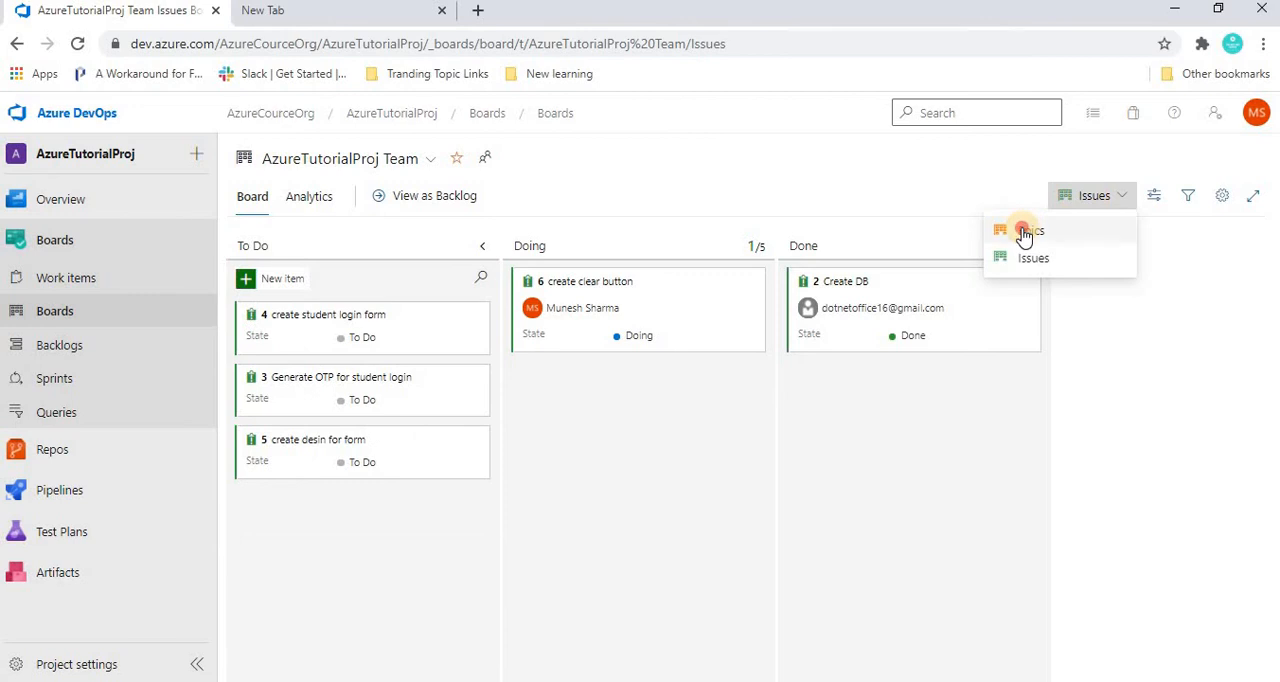
pyautogui.click(1032, 230)
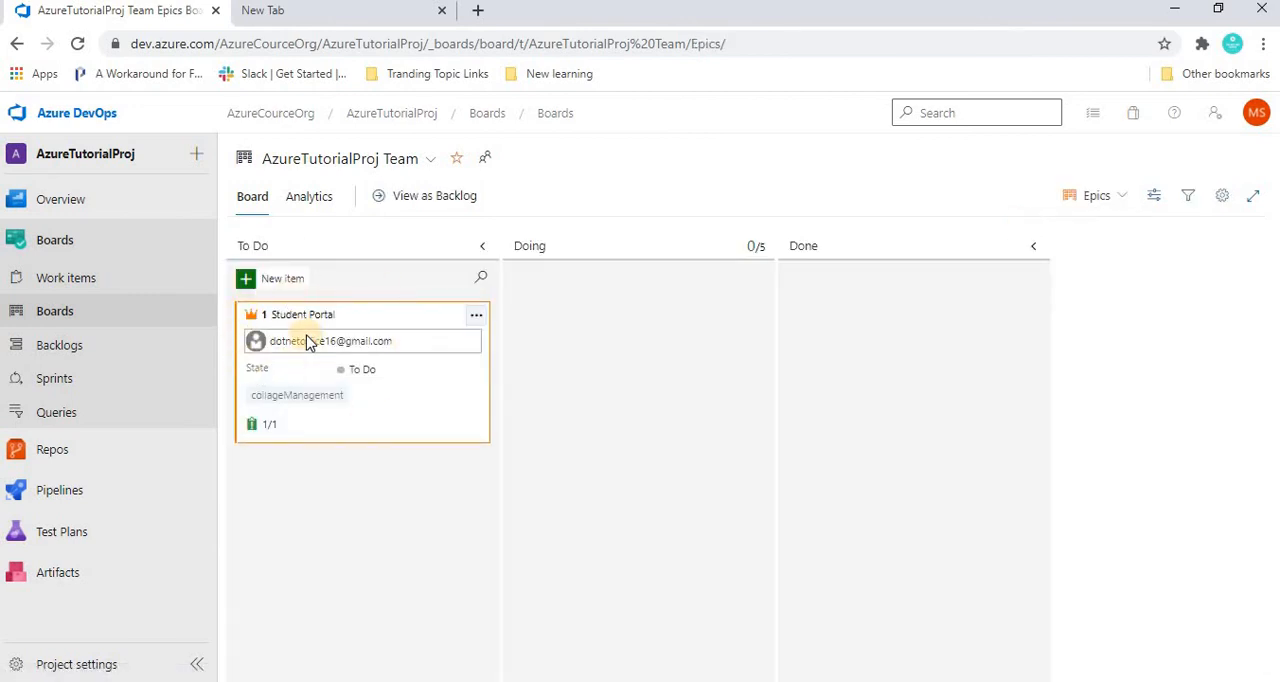
pyautogui.click(278, 280)
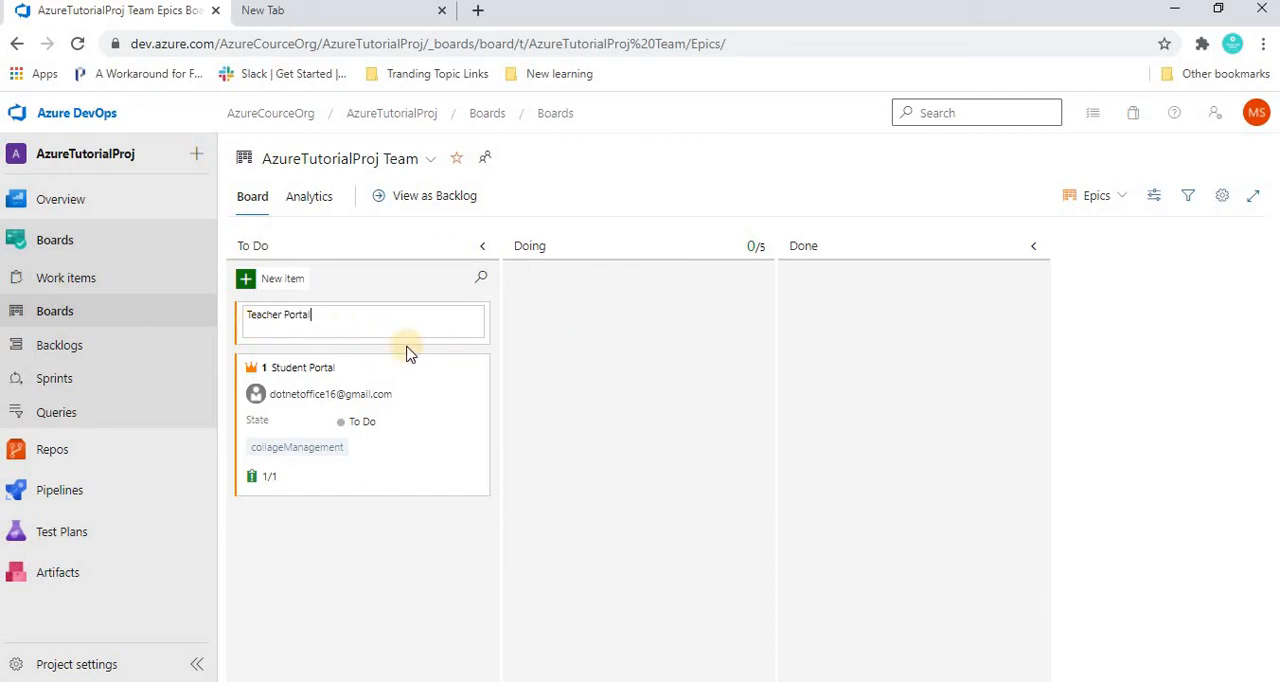
pyautogui.press('Return')
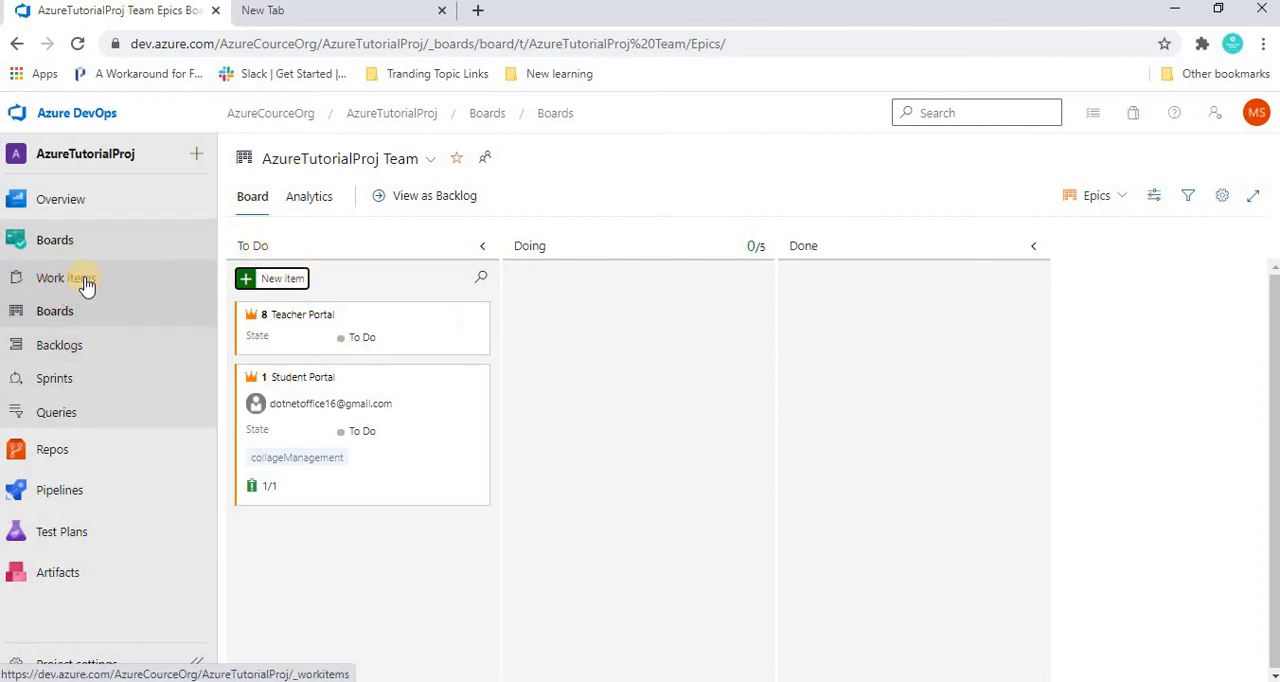
# Step: Assign the Teacher Portal epic to the first suggested team member, tag it collageManagement, and save it
pyautogui.click(298, 317)
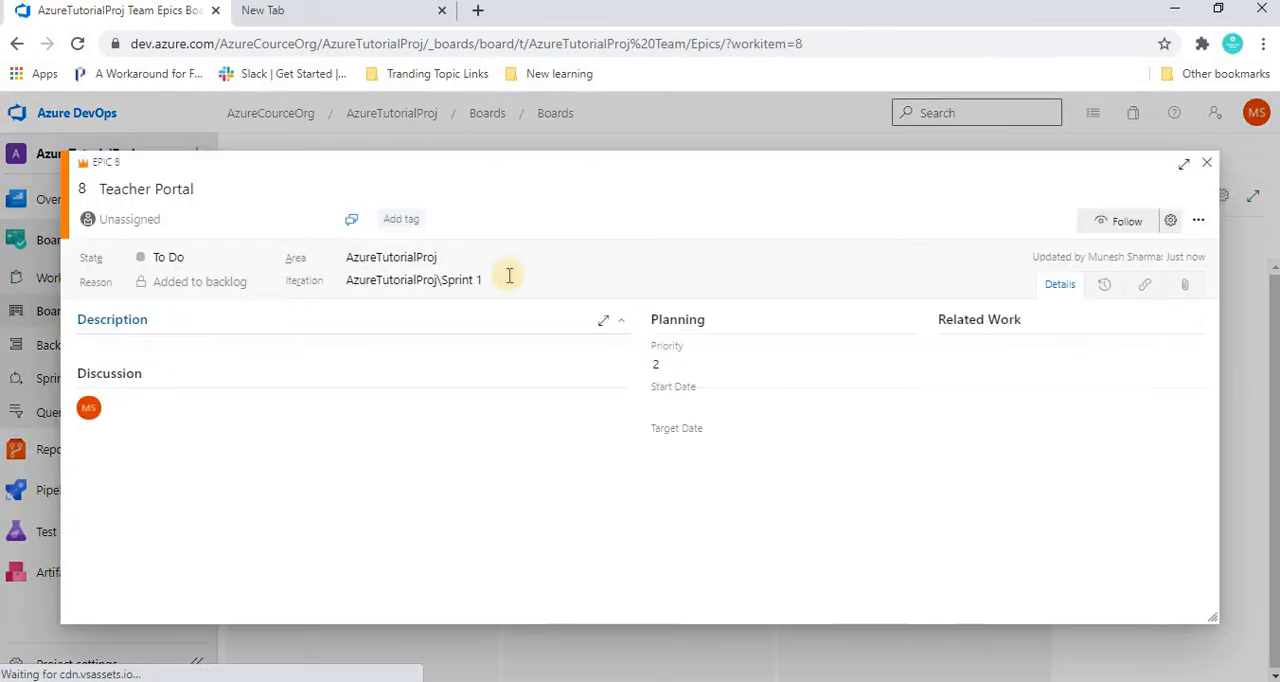
pyautogui.click(161, 218)
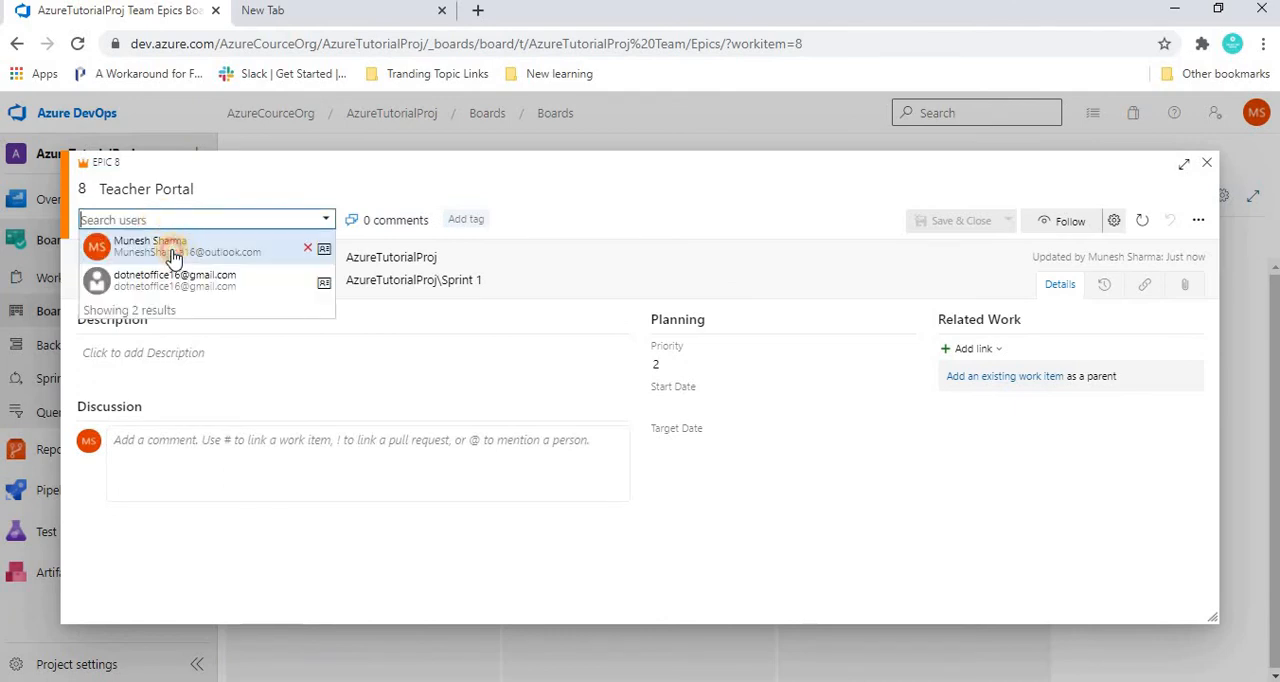
pyautogui.click(173, 249)
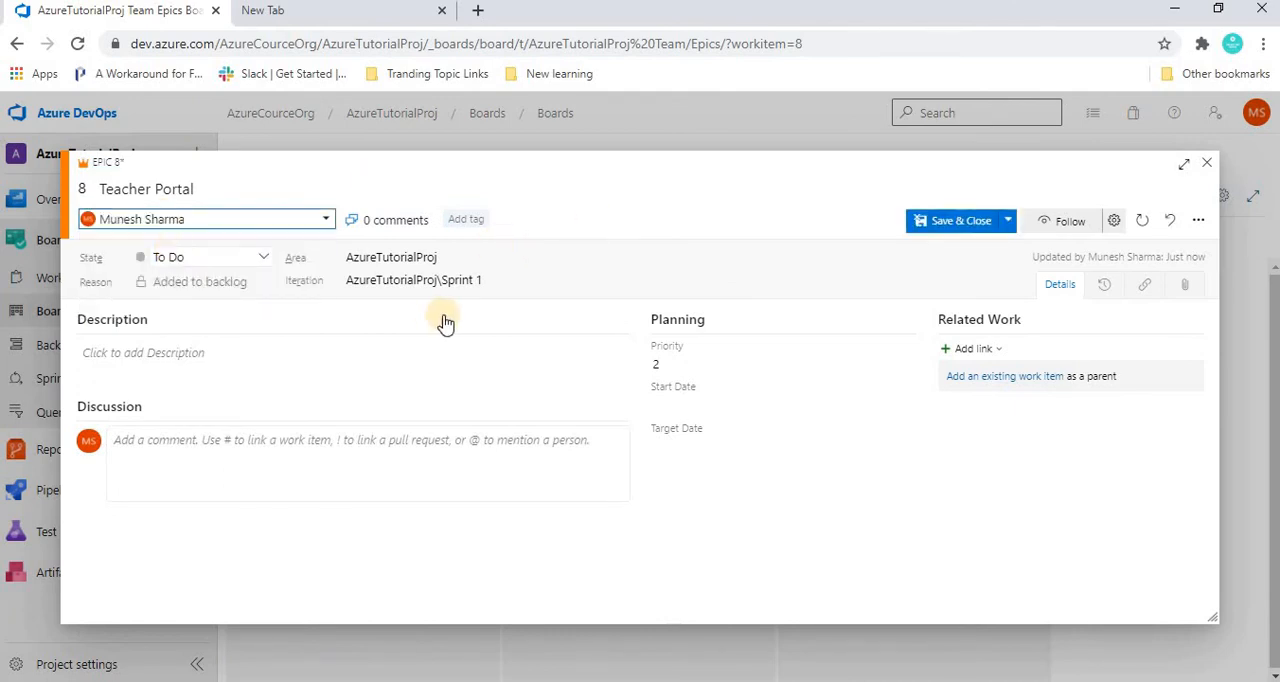
pyautogui.click(474, 218)
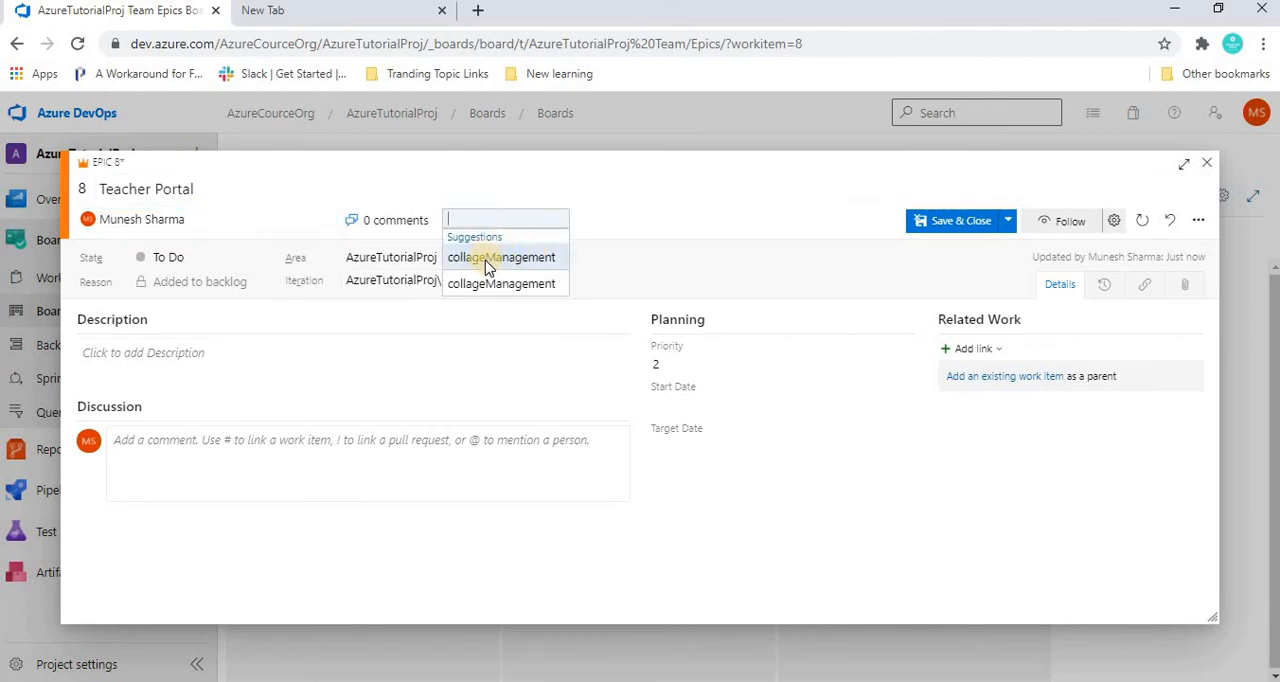
pyautogui.click(487, 258)
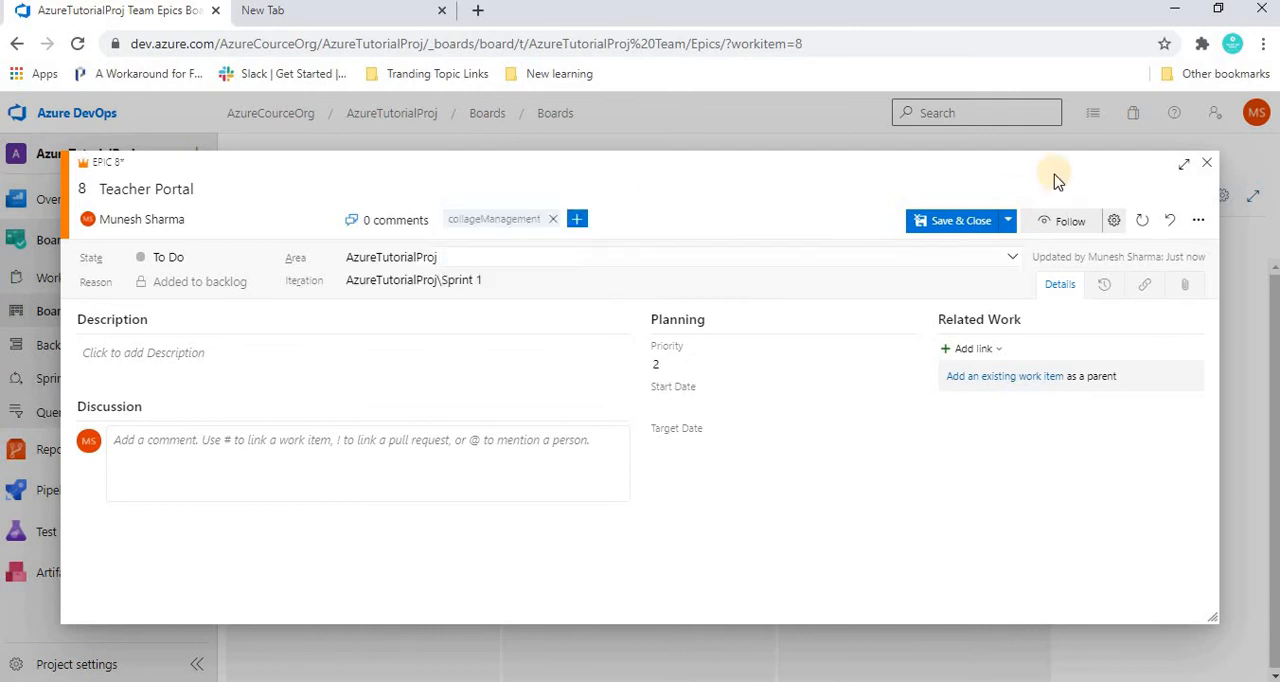
pyautogui.click(943, 226)
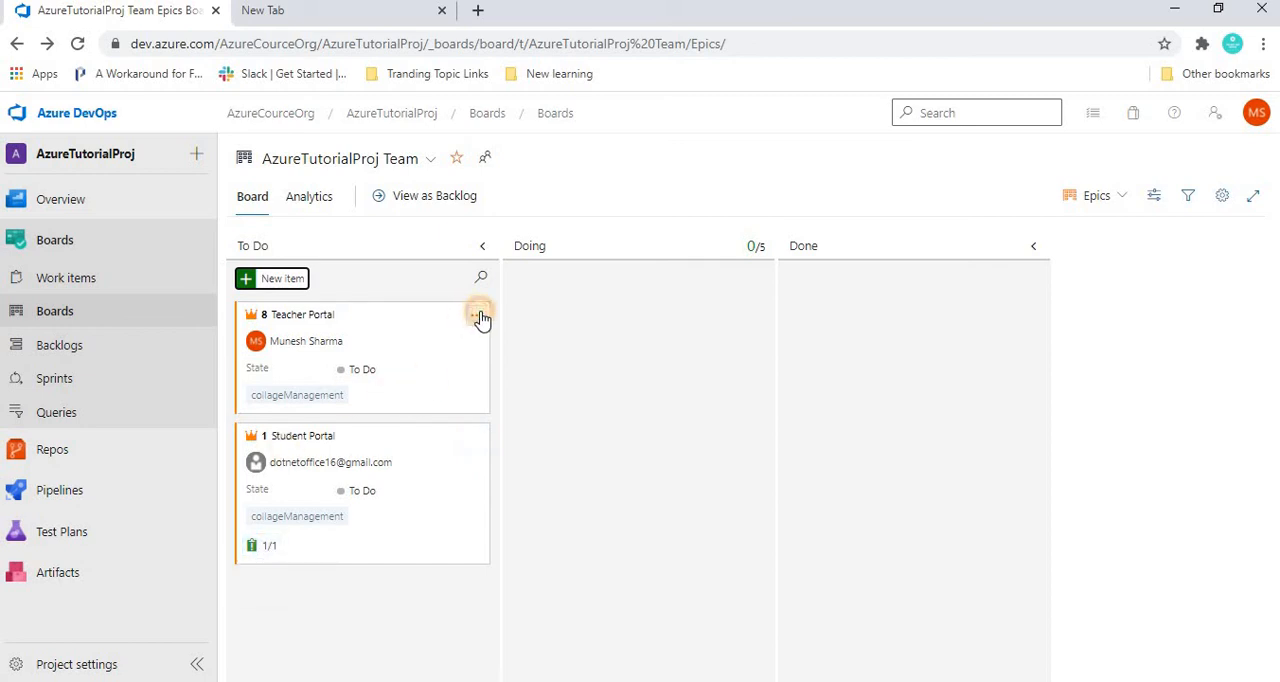
# Step: Add an issue titled Login Portal for teachers under the Teacher Portal epic
pyautogui.click(479, 316)
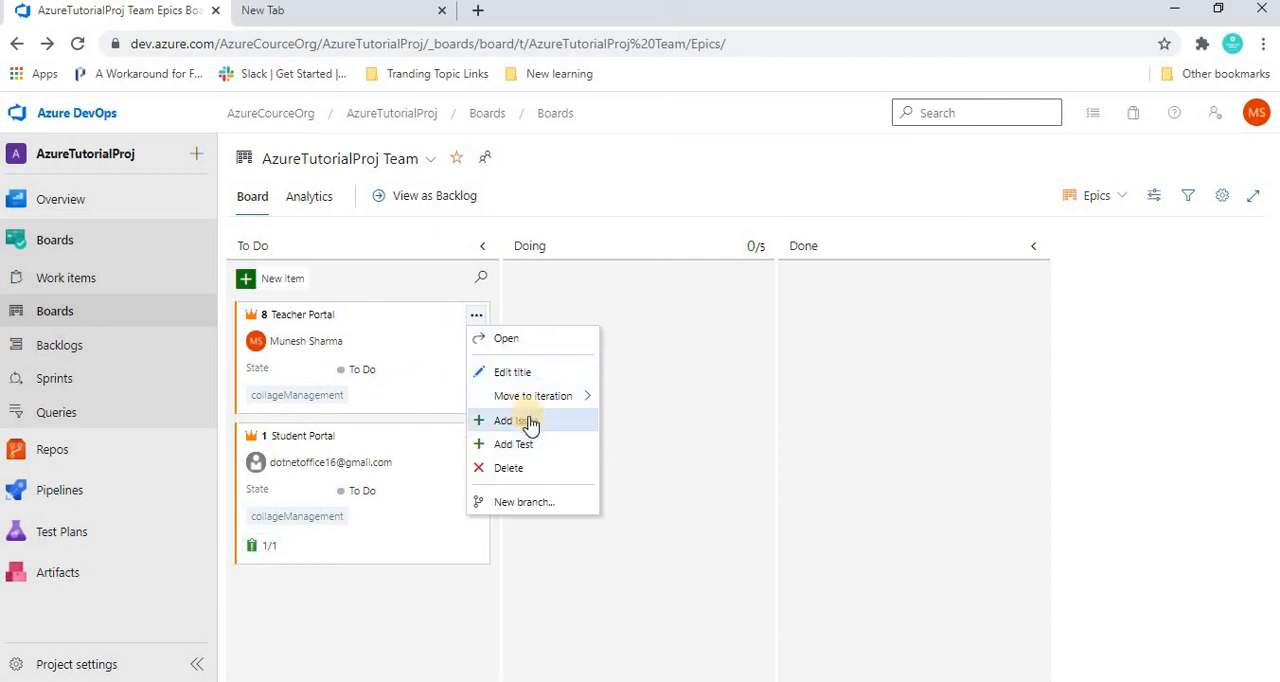
pyautogui.click(527, 422)
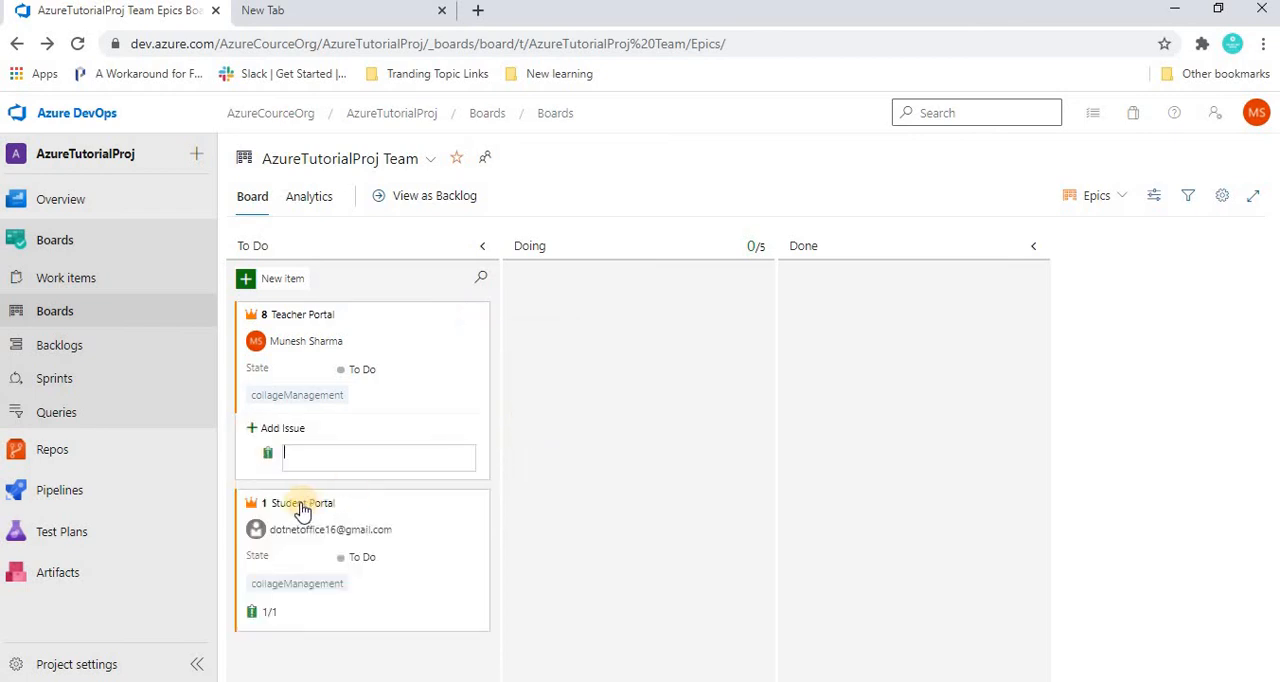
pyautogui.click(303, 459)
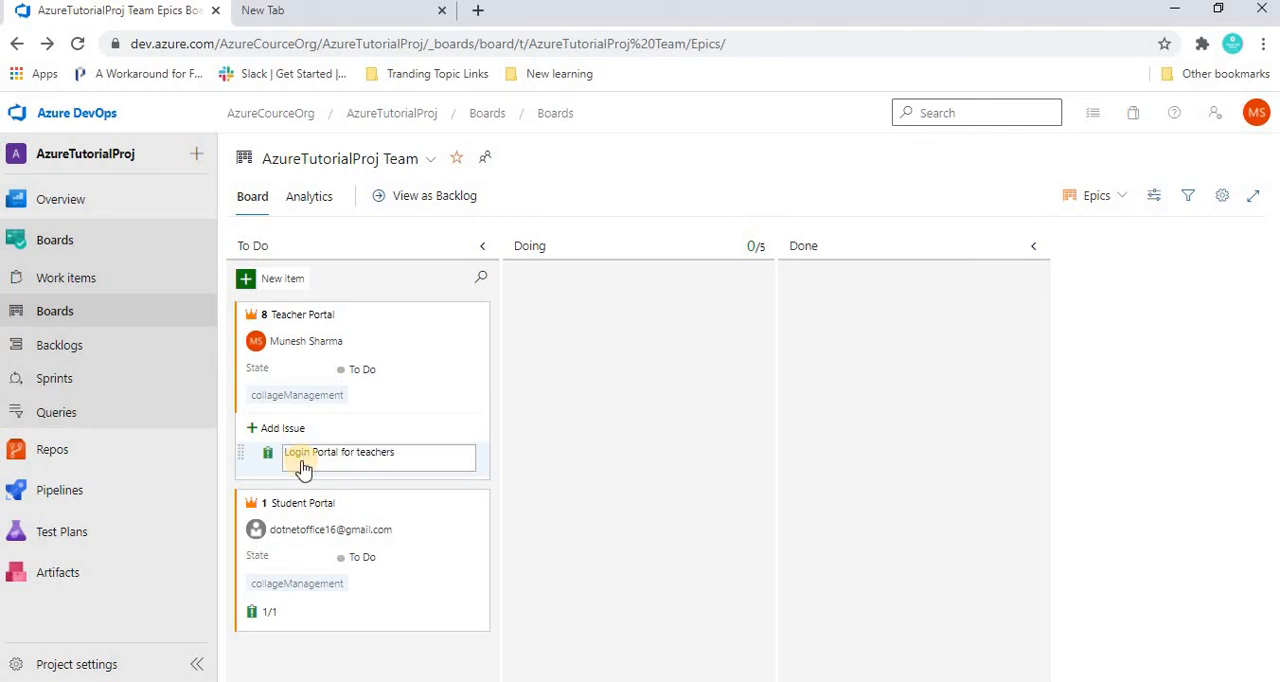
pyautogui.press('Return')
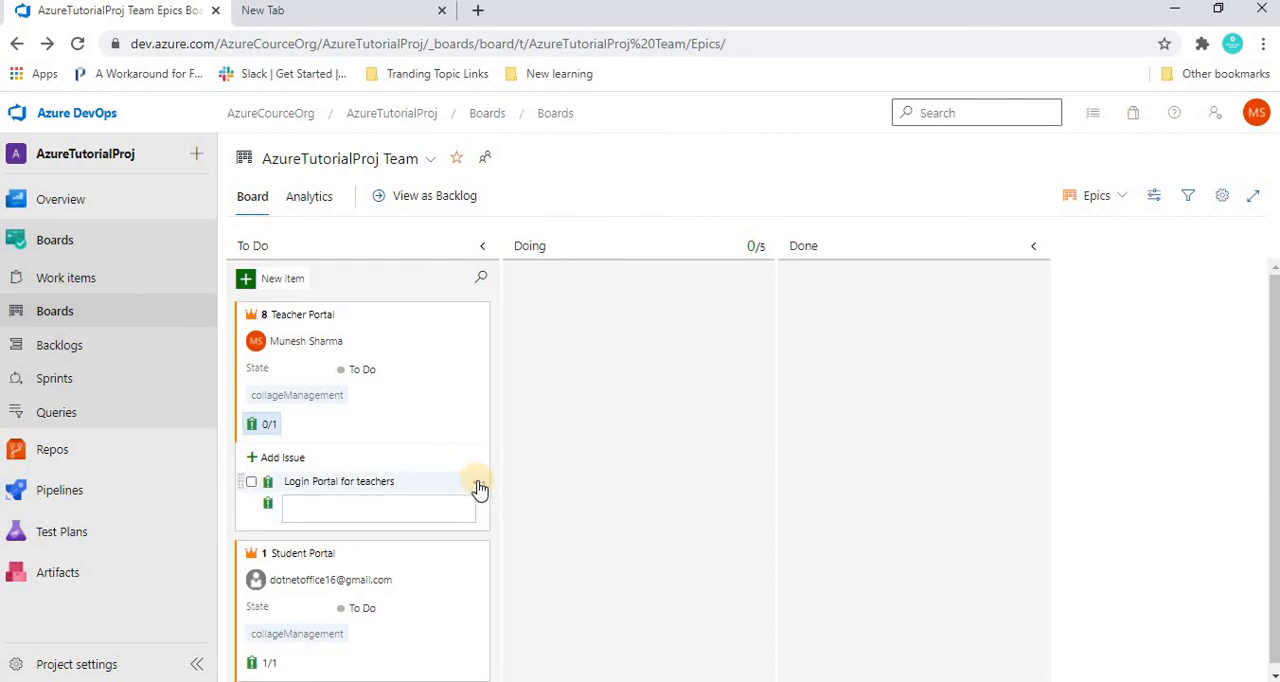
pyautogui.click(479, 484)
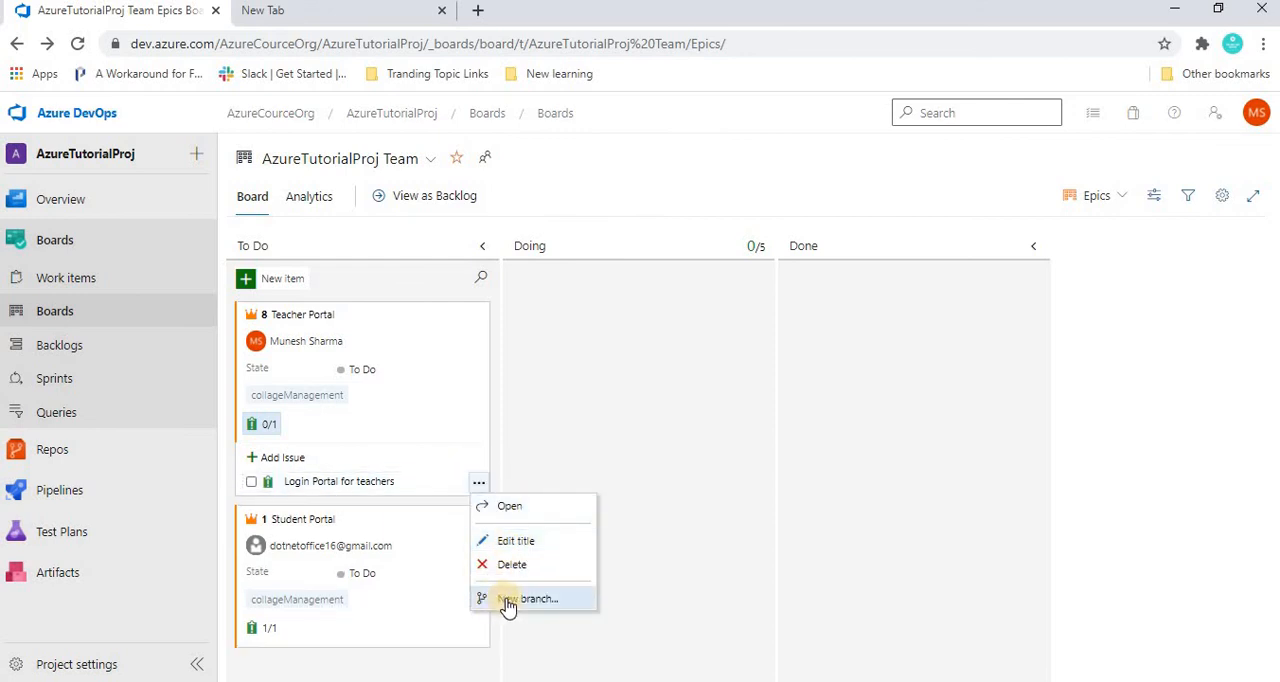
pyautogui.click(588, 411)
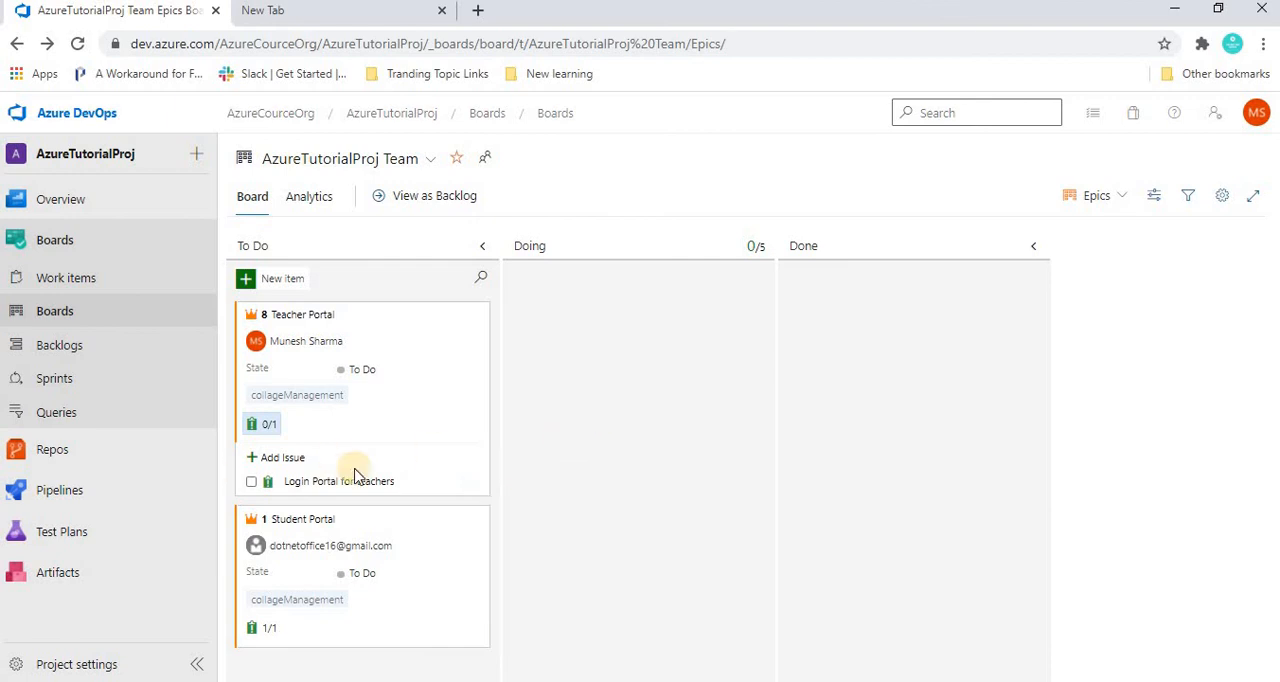
# Step: Add a second issue titled Otp for Login Portal of teachers under the Teacher Portal epic
pyautogui.click(283, 458)
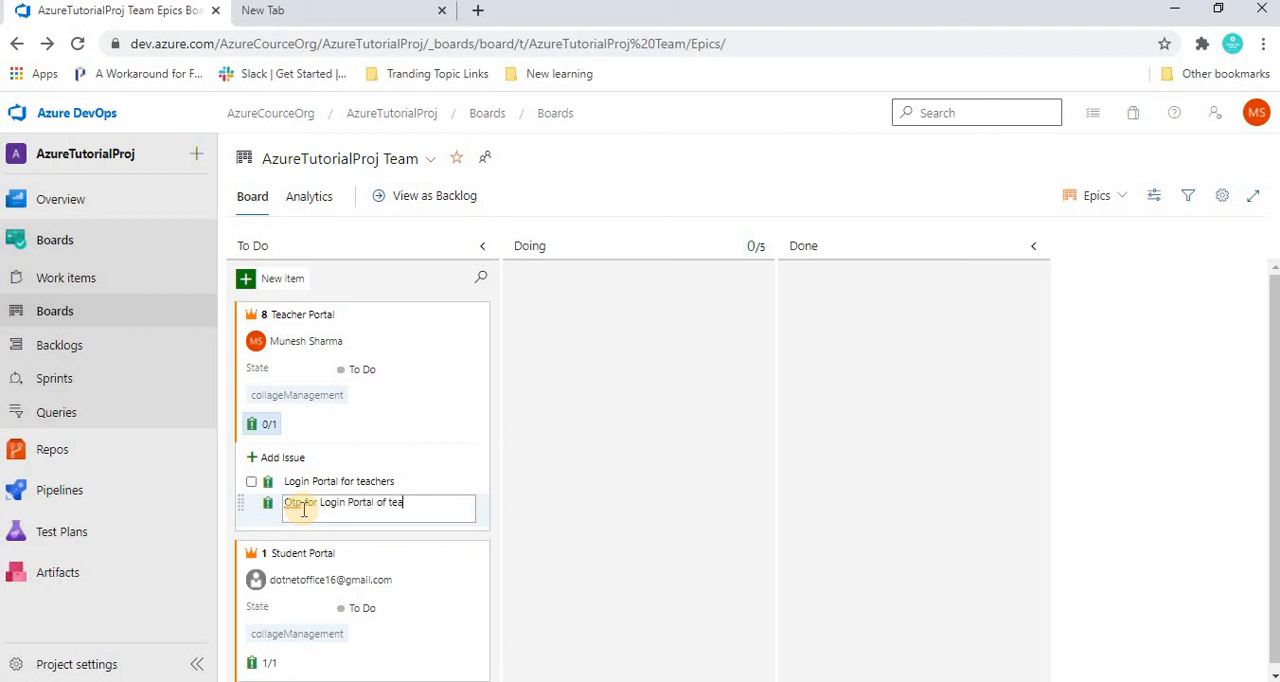
pyautogui.press('Return')
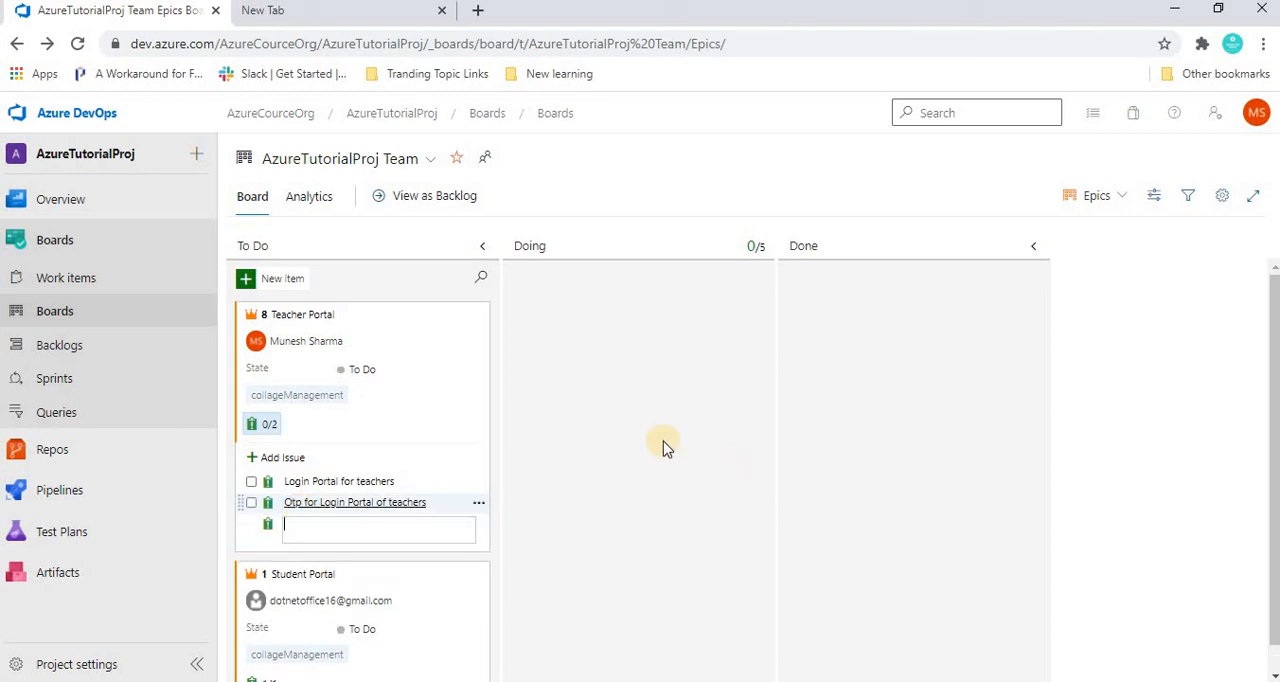
pyautogui.press('Escape')
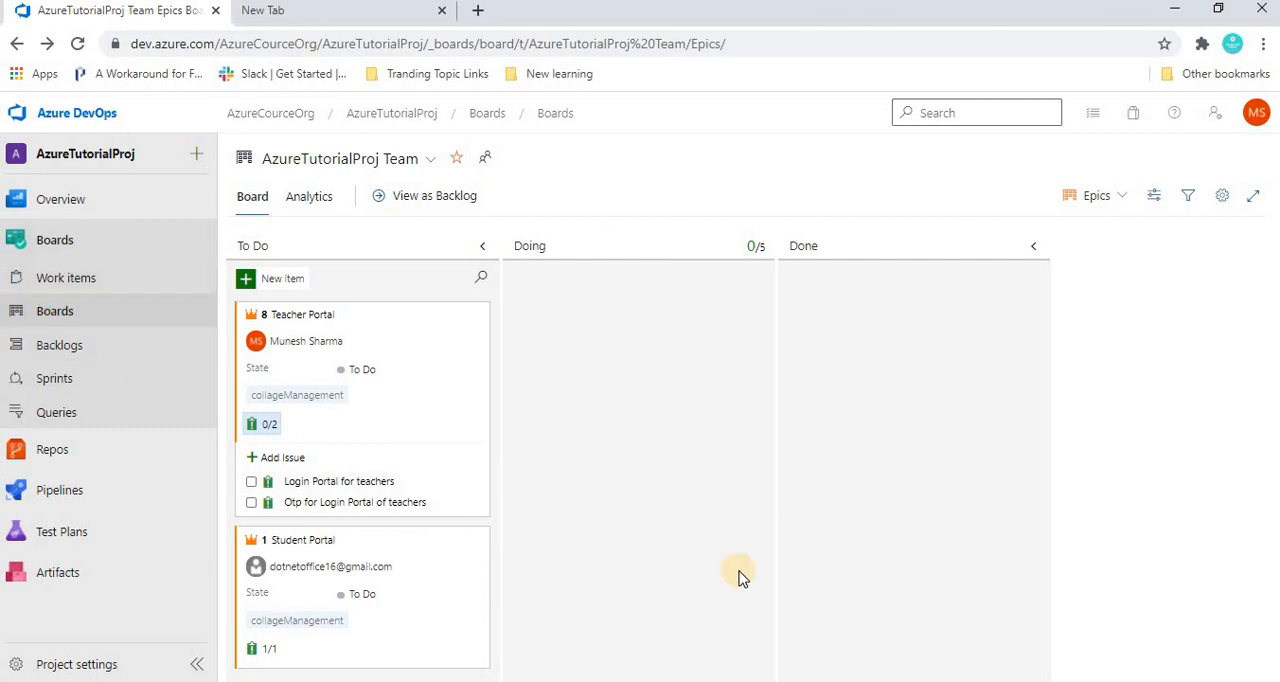
# Step: Switch the board to the Issues level and move the Login Portal for teachers issue from To Do to Doing
pyautogui.click(1102, 201)
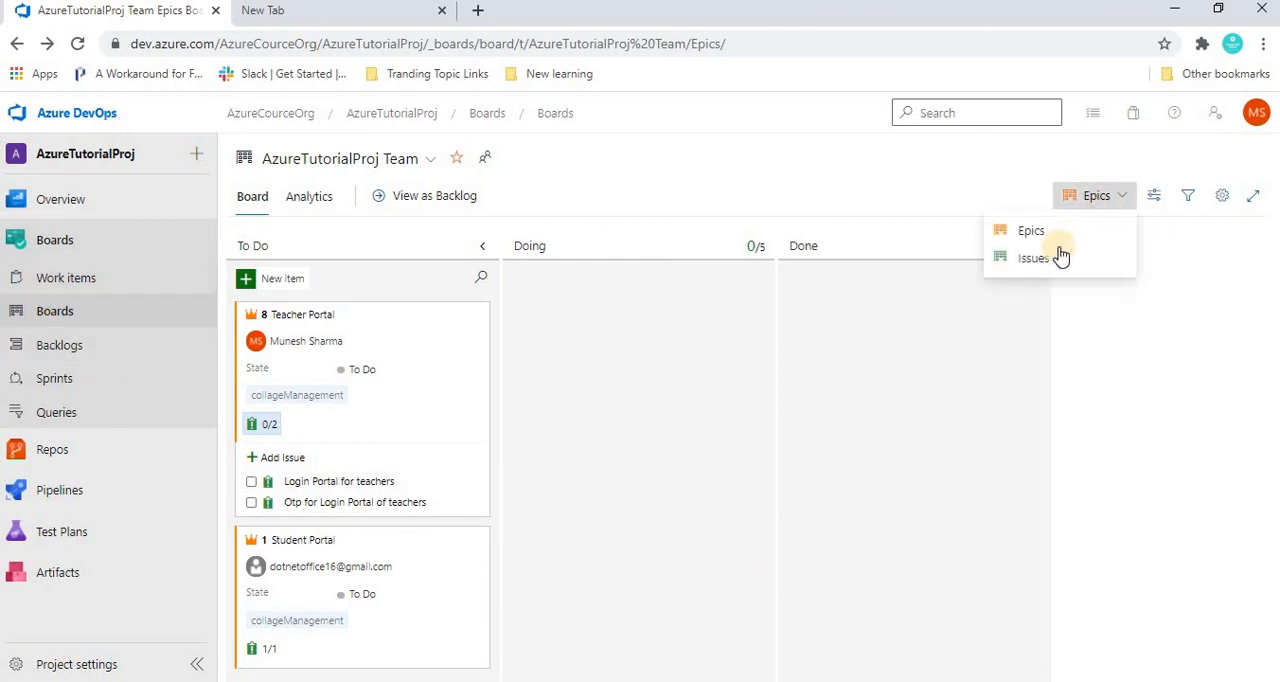
pyautogui.click(1038, 262)
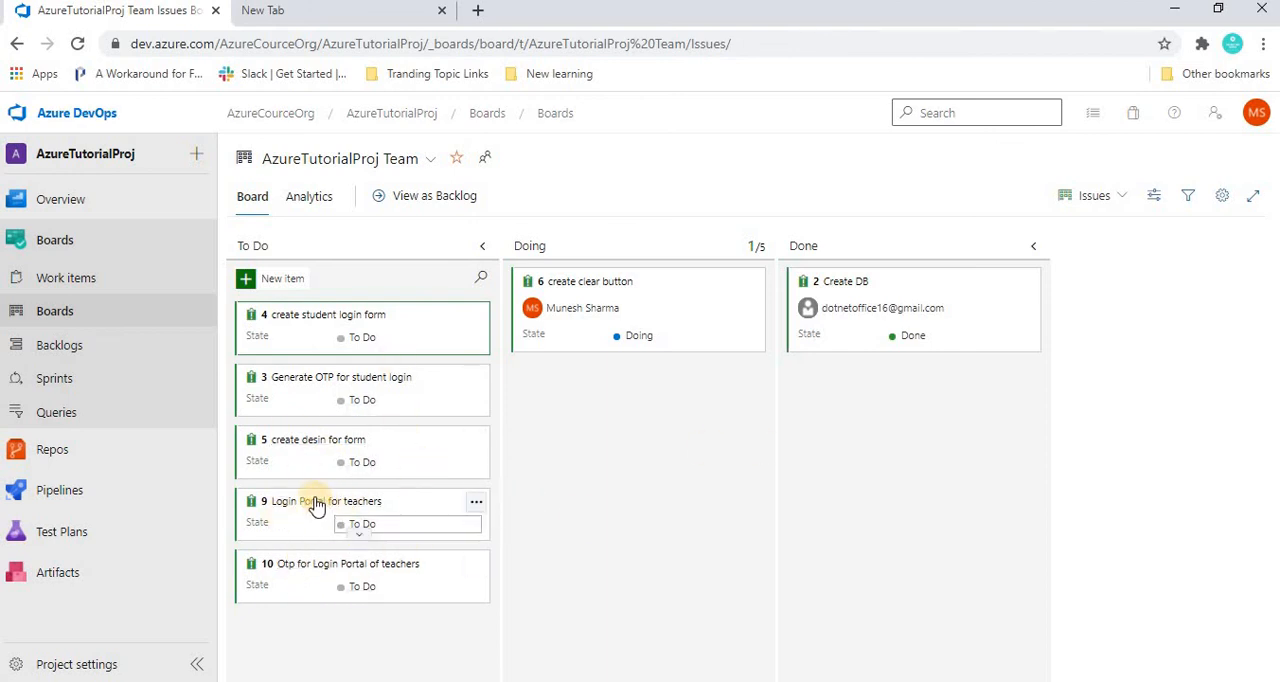
pyautogui.moveTo(289, 514); pyautogui.dragTo(580, 383)
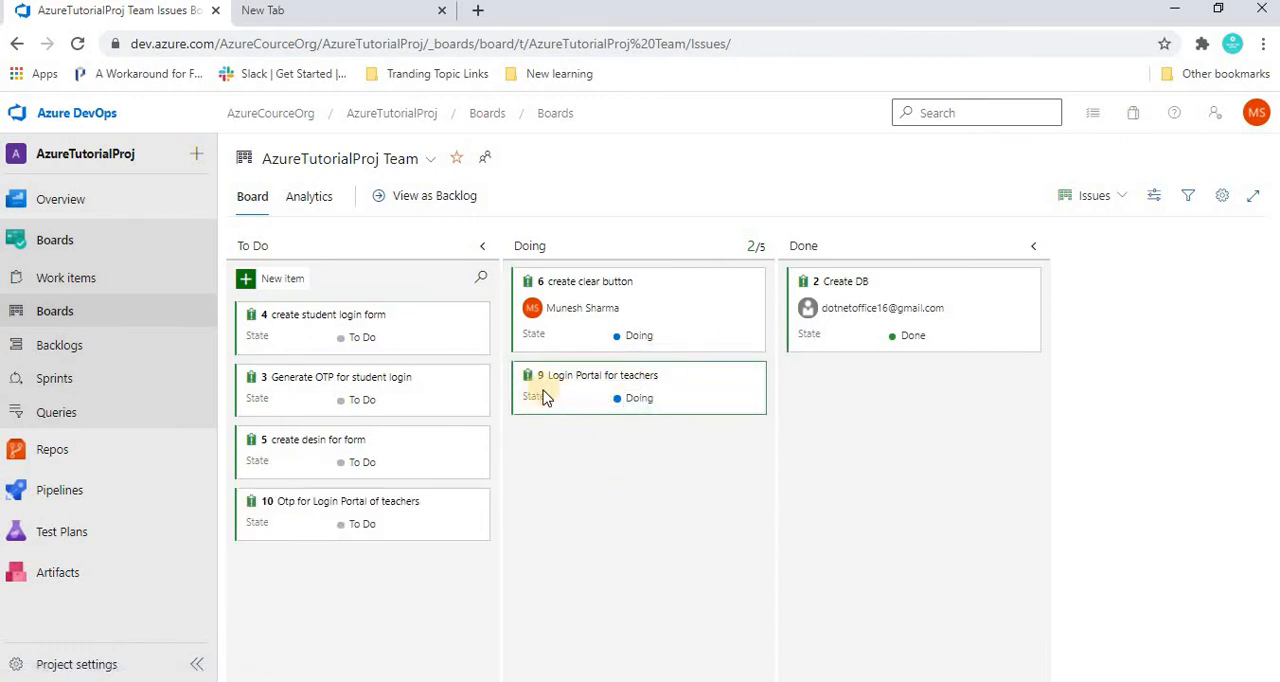
# Step: Assign the Login Portal for teachers issue to the first suggested team member and save it
pyautogui.click(576, 376)
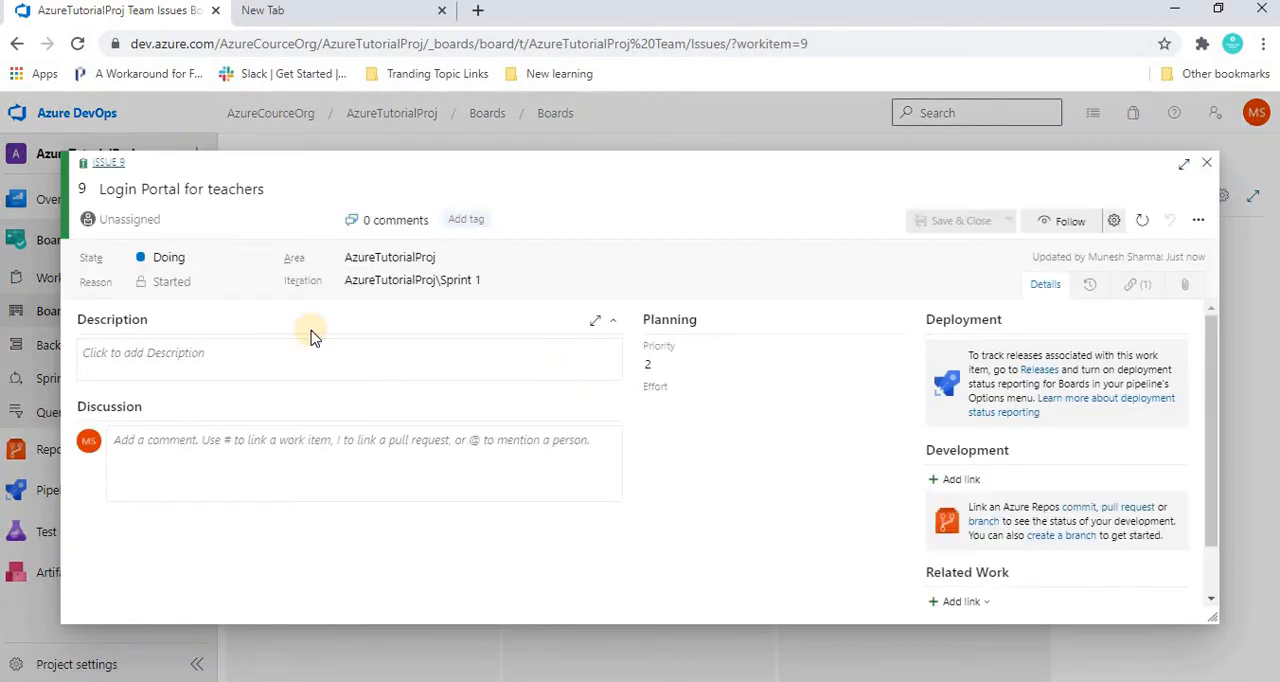
pyautogui.click(130, 220)
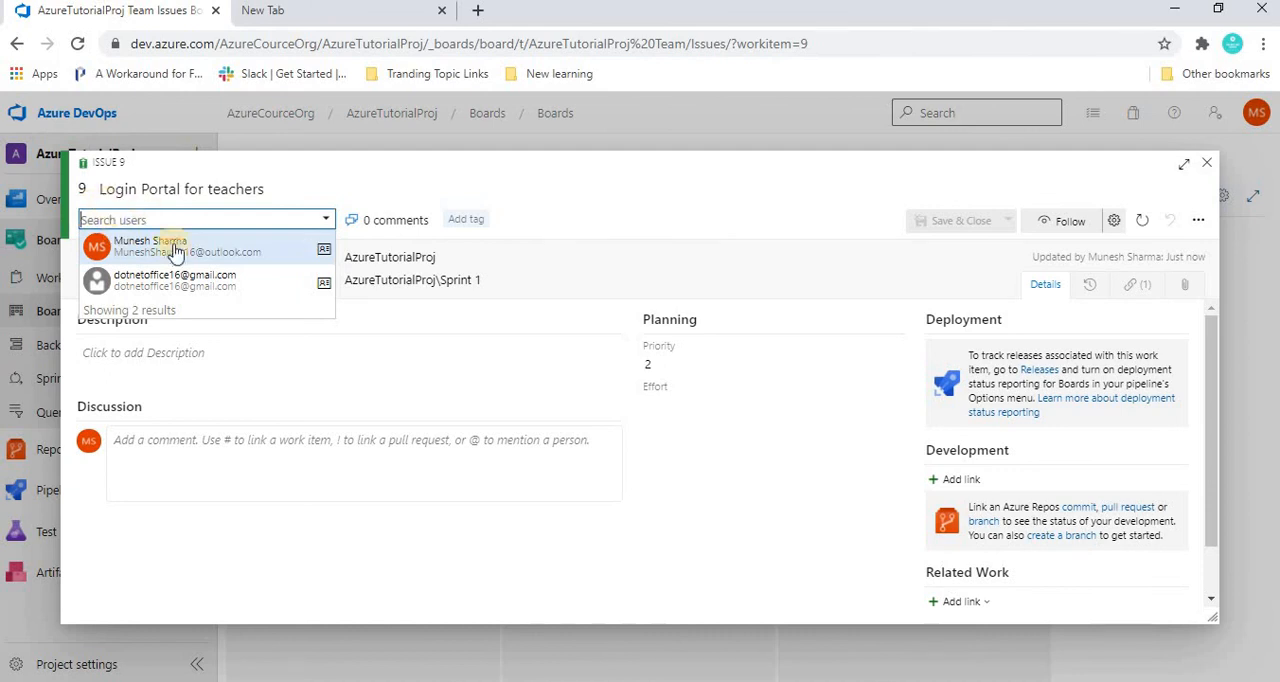
pyautogui.click(148, 250)
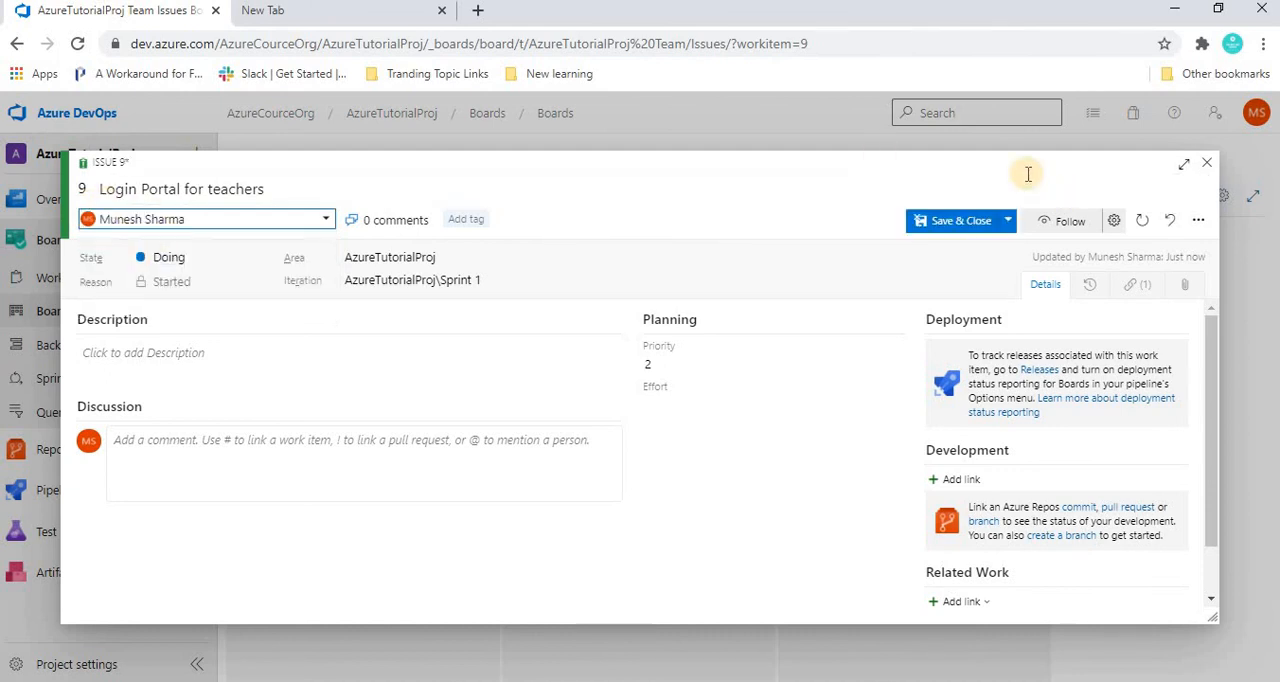
pyautogui.click(937, 220)
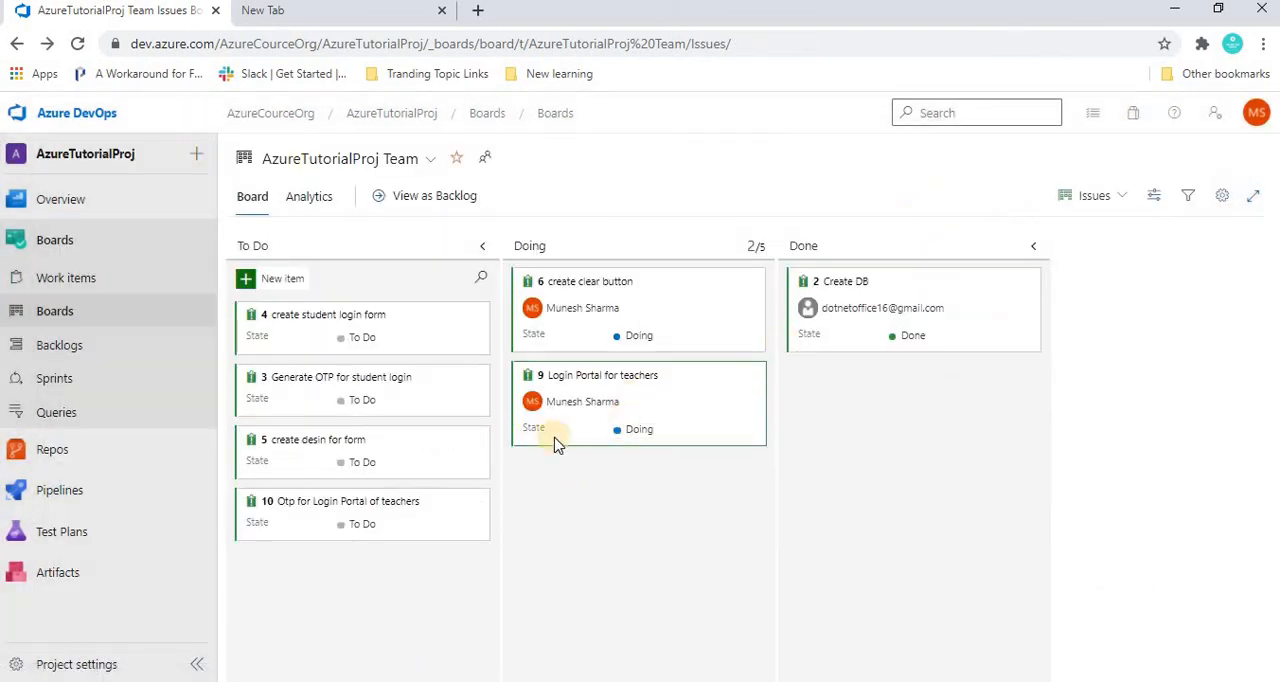
# Step: Reopen the Login Portal for teachers issue, examine its related work and parent link, and close it
pyautogui.click(588, 376)
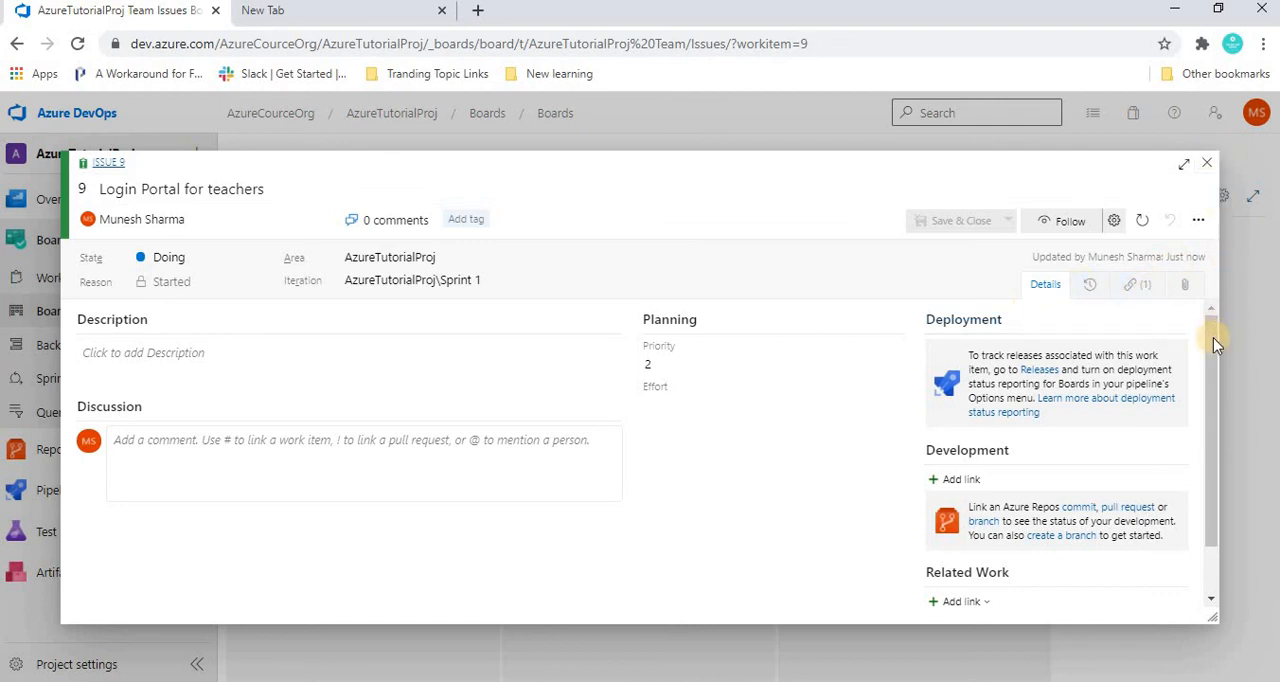
pyautogui.scroll(-2, 1219, 494)
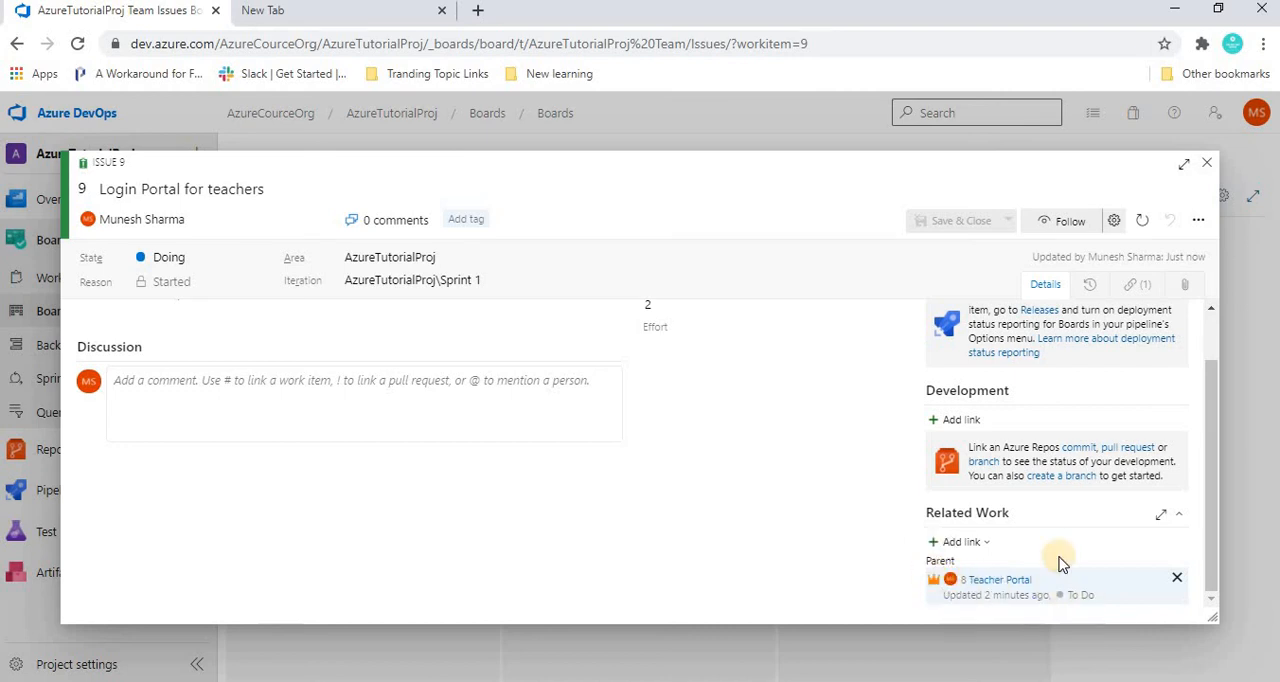
pyautogui.click(1207, 164)
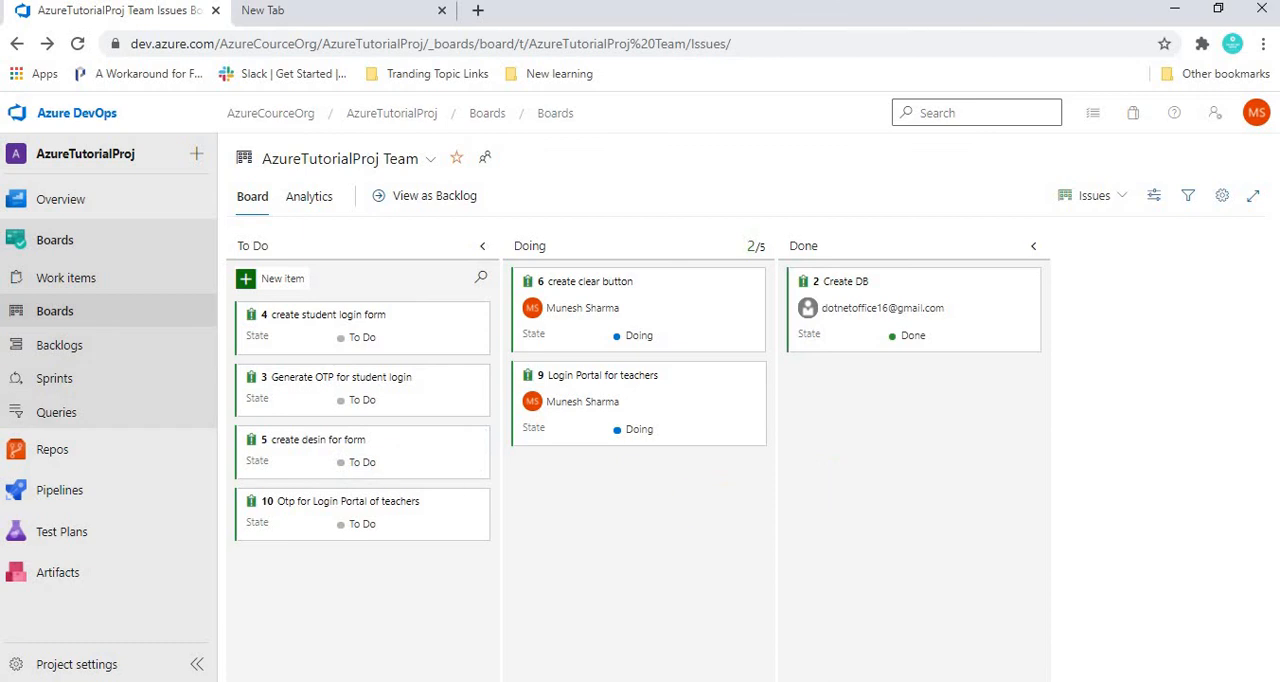
# Step: Switch to the PowerPoint slide show to view the Work Item Type hierarchy slide
pyautogui.hotkey('alt', 'Tab')
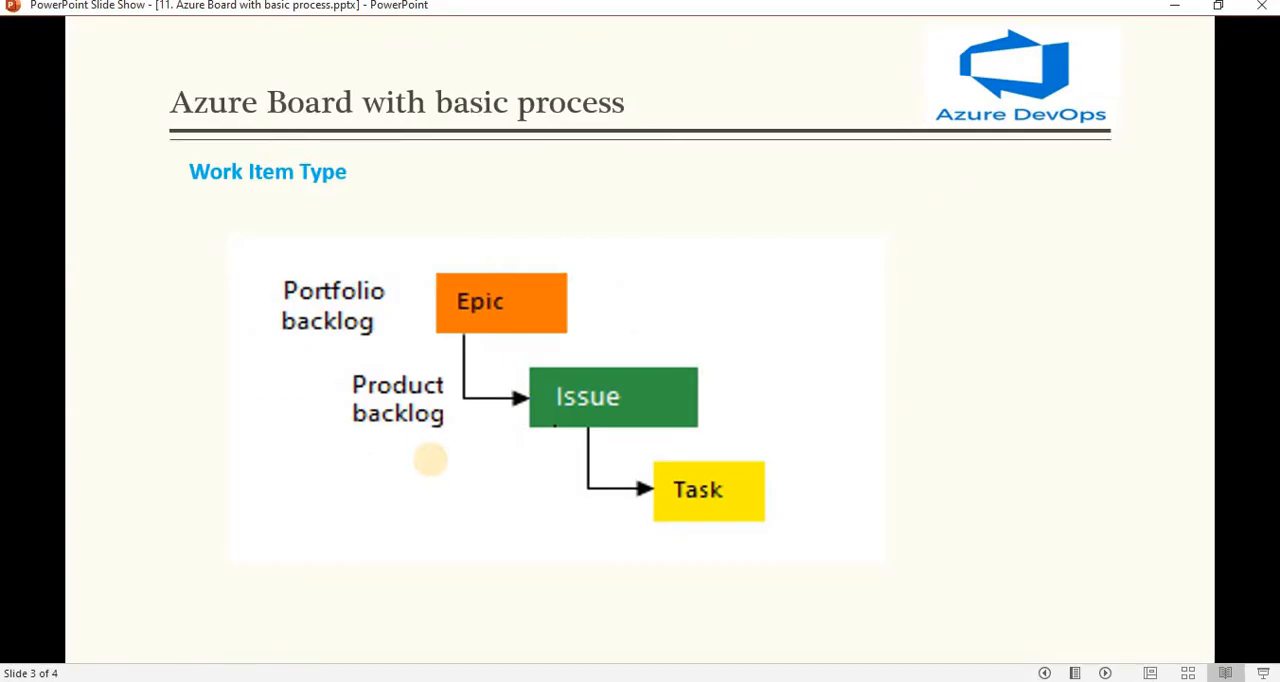